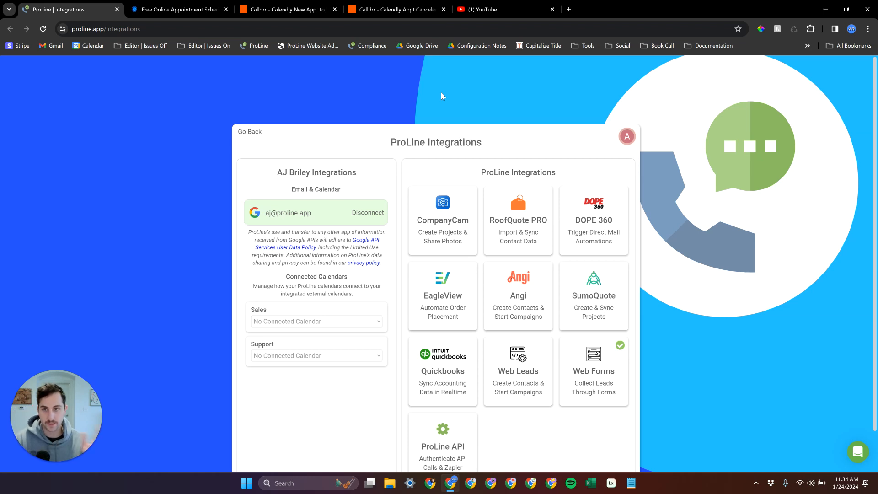
Step: Look over the Calendly home page and the ProLine Integrations page
{"action": "left_click", "coordinate": [194, 8]}
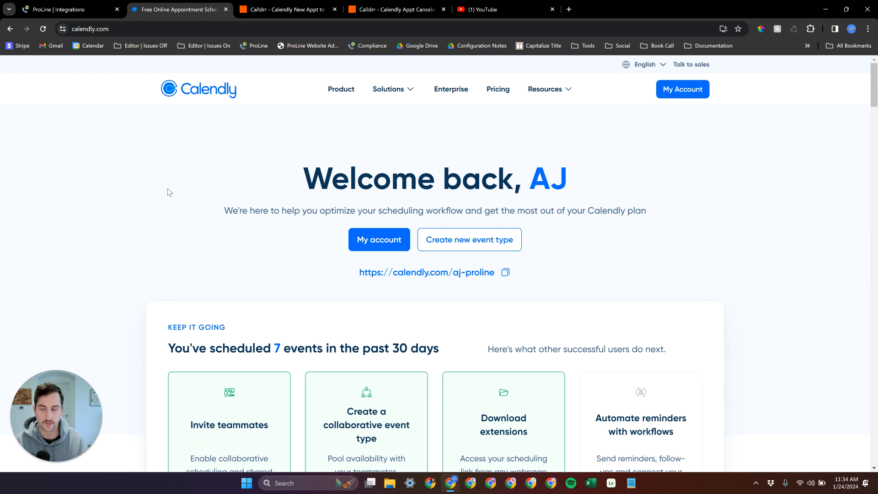
{"action": "left_click", "coordinate": [87, 6]}
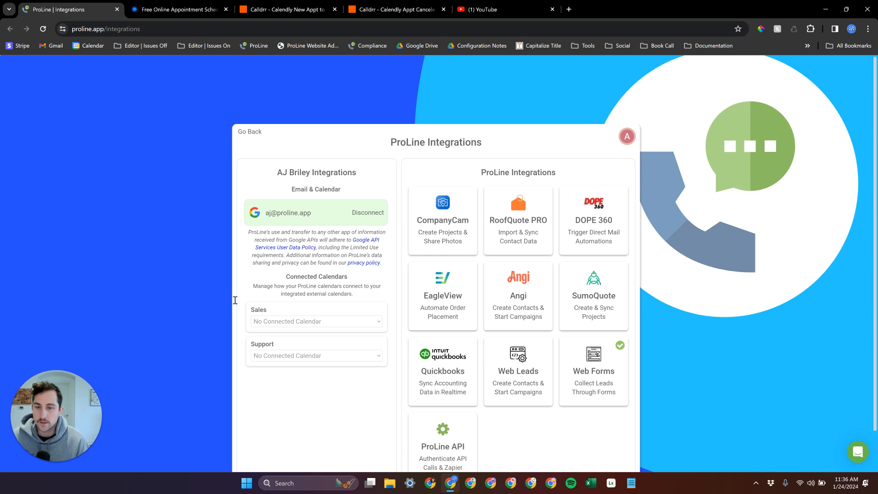
{"action": "left_click", "coordinate": [153, 12]}
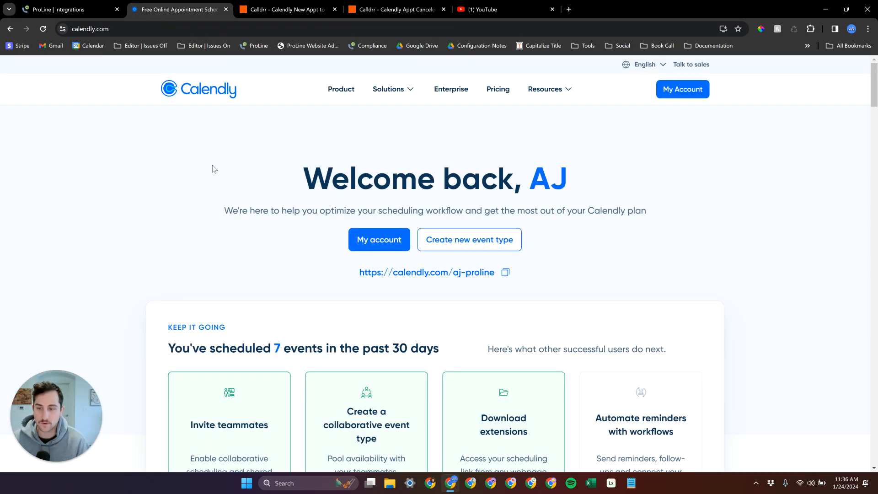
Step: Switch to Zapier and look over the step sequence of the "Calldrr - Calendly New Appt to ProLine" Zap
{"action": "left_click", "coordinate": [266, 8]}
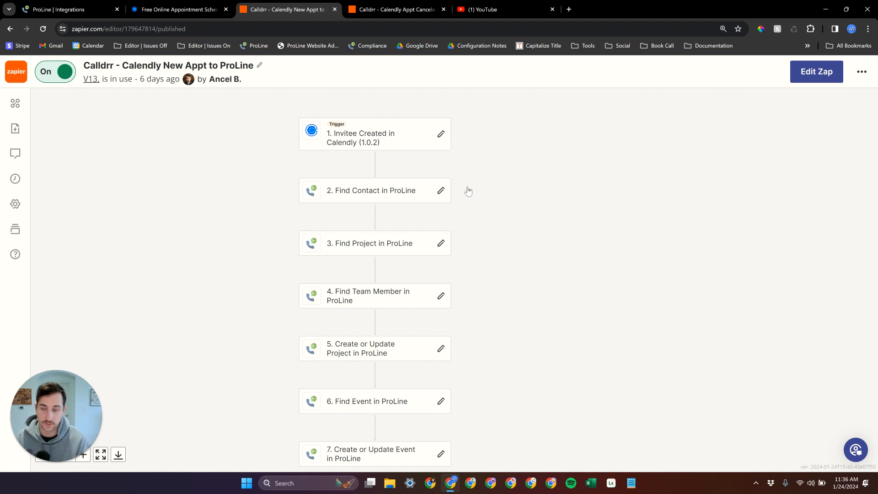
{"action": "left_click_drag", "start_coordinate": [528, 185], "coordinate": [531, 182]}
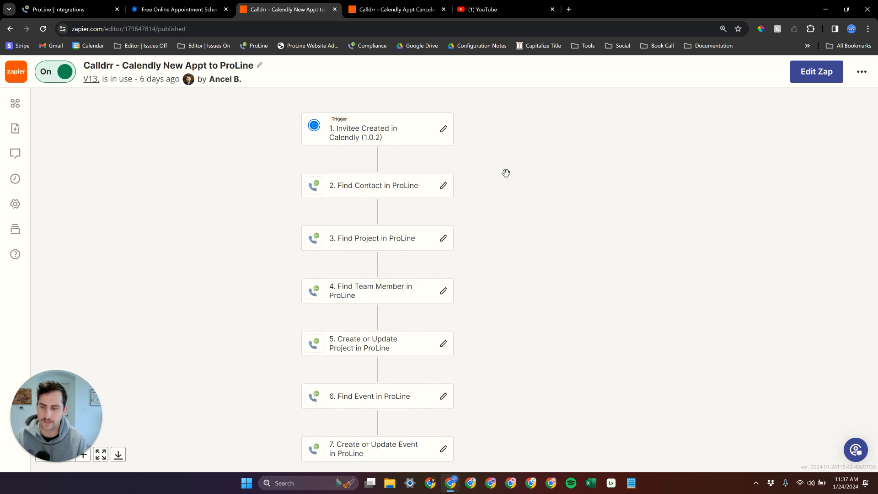
{"action": "left_click_drag", "start_coordinate": [441, 167], "coordinate": [457, 162]}
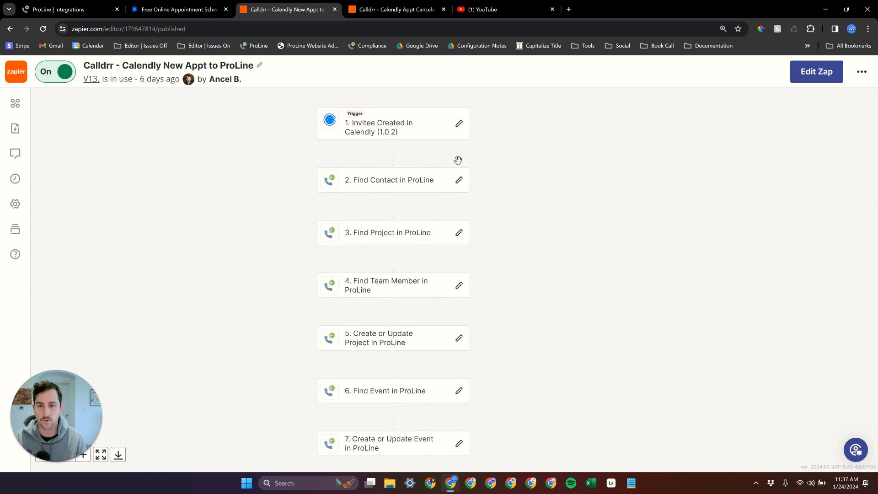
{"action": "left_click_drag", "start_coordinate": [502, 144], "coordinate": [493, 145]}
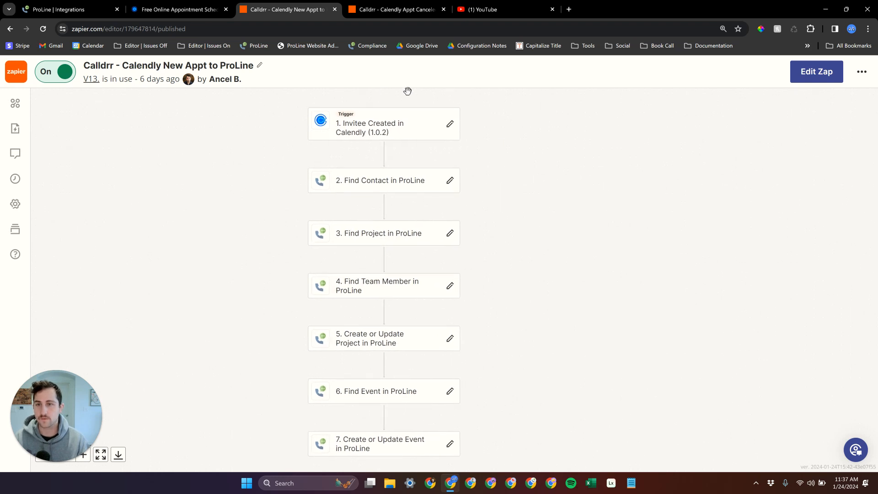
Step: Compare the "Calldrr - Calendly Appt Canceled" Zap with the New Appt to ProLine Zap
{"action": "left_click", "coordinate": [394, 6]}
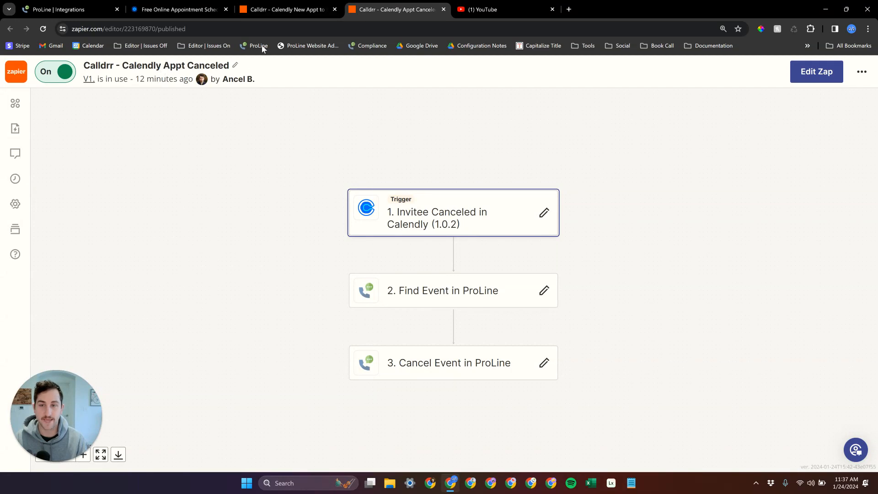
{"action": "left_click", "coordinate": [274, 9]}
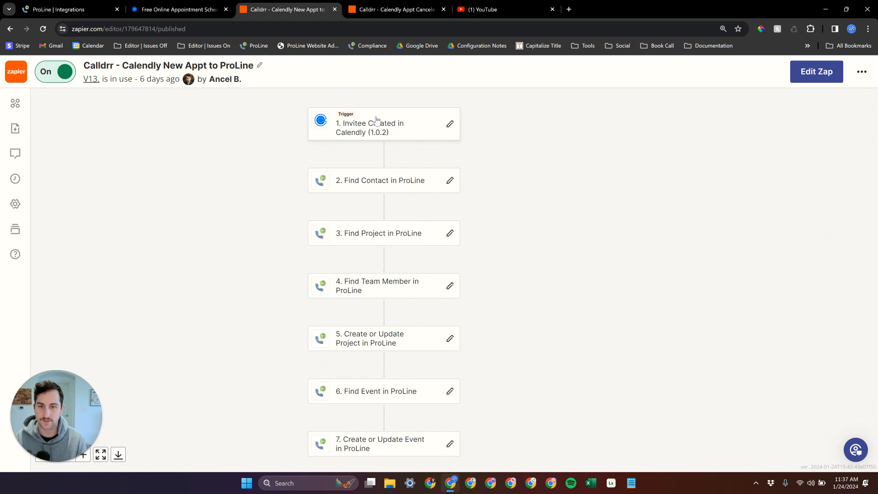
{"action": "left_click", "coordinate": [397, 9]}
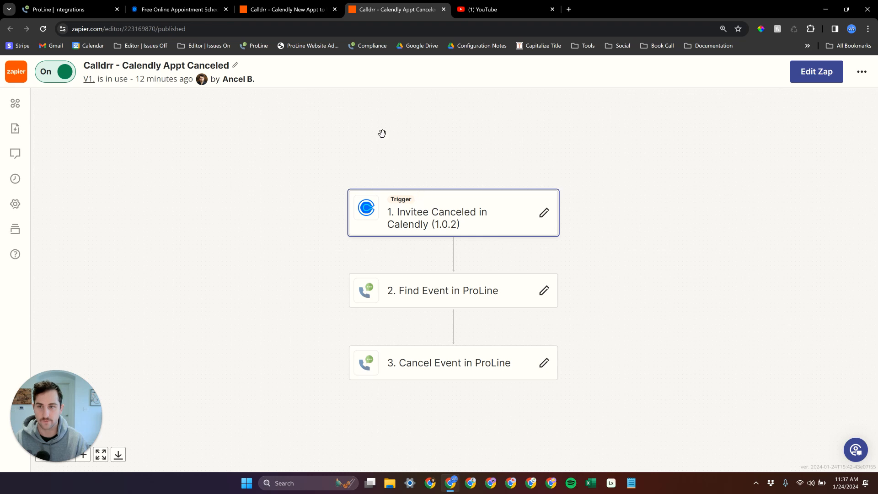
{"action": "left_click", "coordinate": [305, 7]}
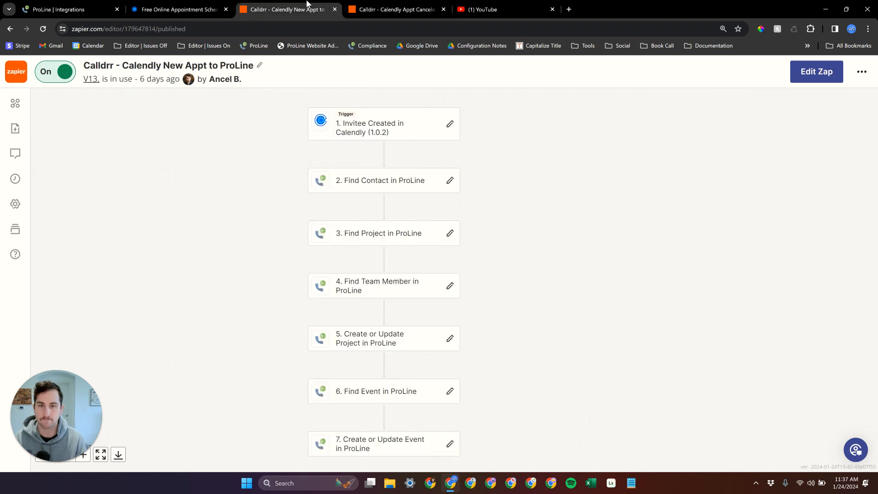
Step: Review the phone and email mappings in the Find Contact in ProLine step of the New Appt Zap
{"action": "left_click_drag", "start_coordinate": [259, 183], "coordinate": [220, 183]}
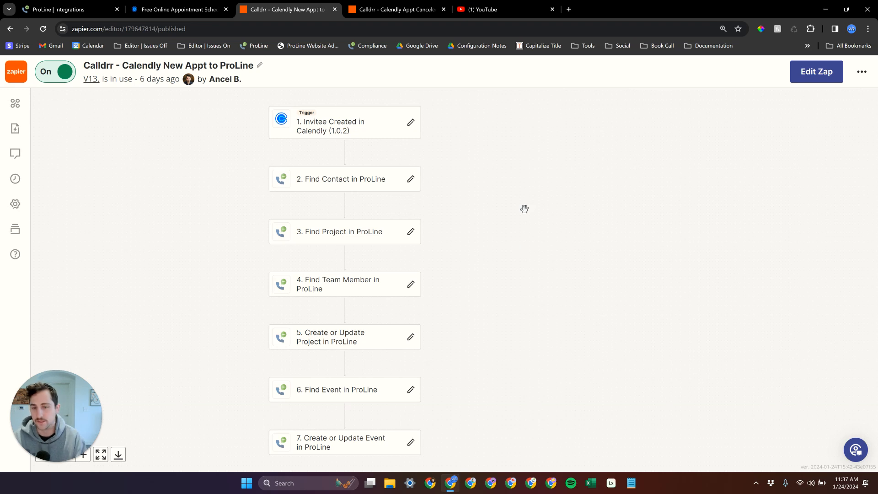
{"action": "left_click_drag", "start_coordinate": [533, 331], "coordinate": [489, 324]}
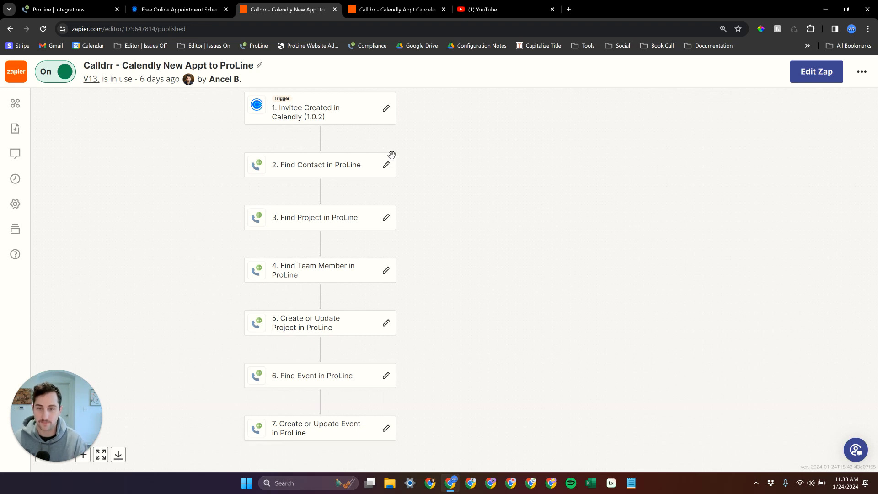
{"action": "left_click_drag", "start_coordinate": [488, 311], "coordinate": [447, 317]}
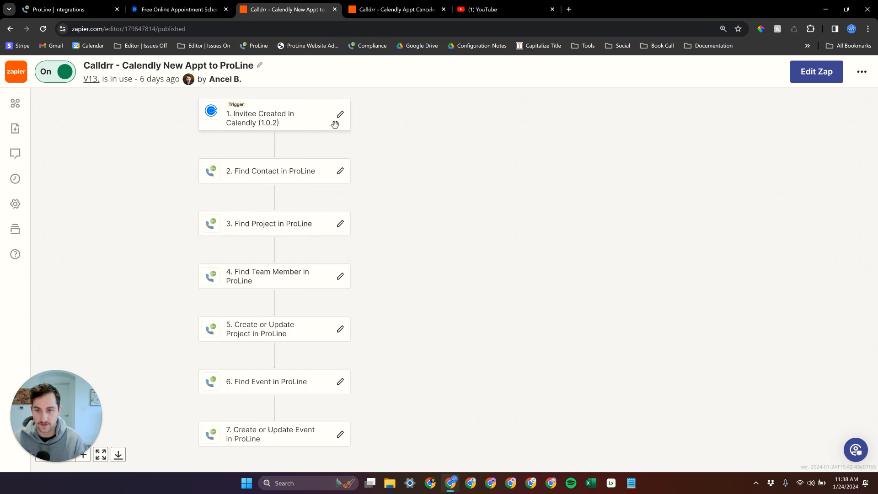
{"action": "left_click", "coordinate": [259, 171]}
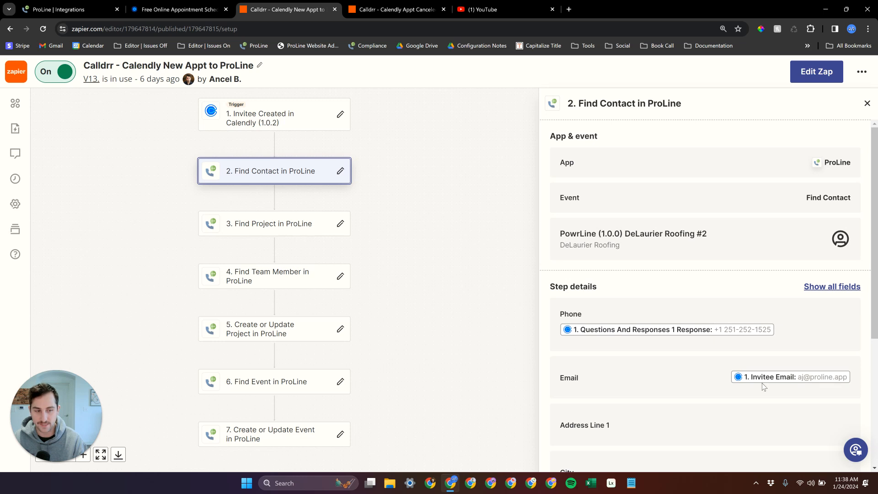
{"action": "scroll", "coordinate": [768, 374], "scroll_direction": "down", "scroll_amount": 1}
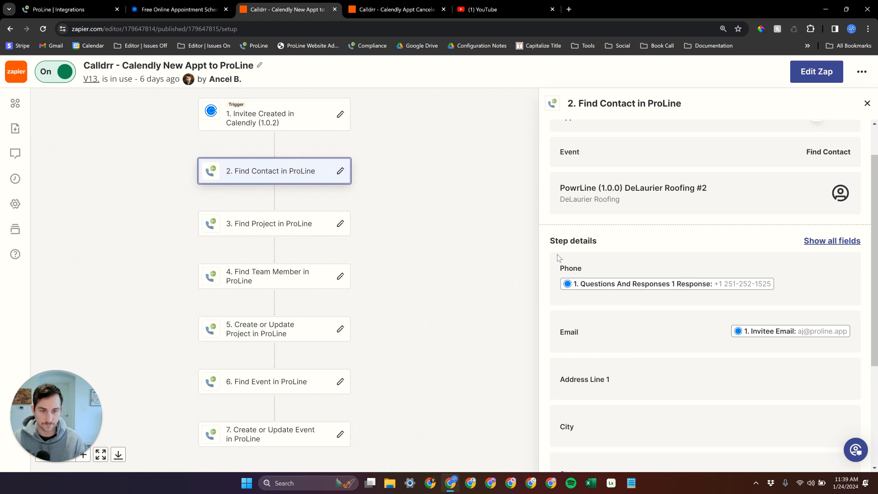
{"action": "scroll", "coordinate": [682, 333], "scroll_direction": "up", "scroll_amount": 1}
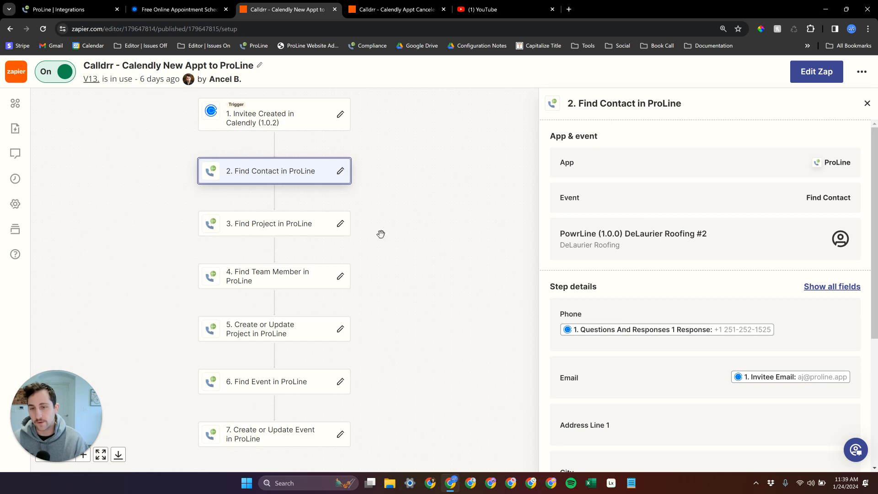
Step: Review the Find Project in ProLine step's details, including its Main Contact ID mapping and status filter
{"action": "left_click", "coordinate": [319, 231]}
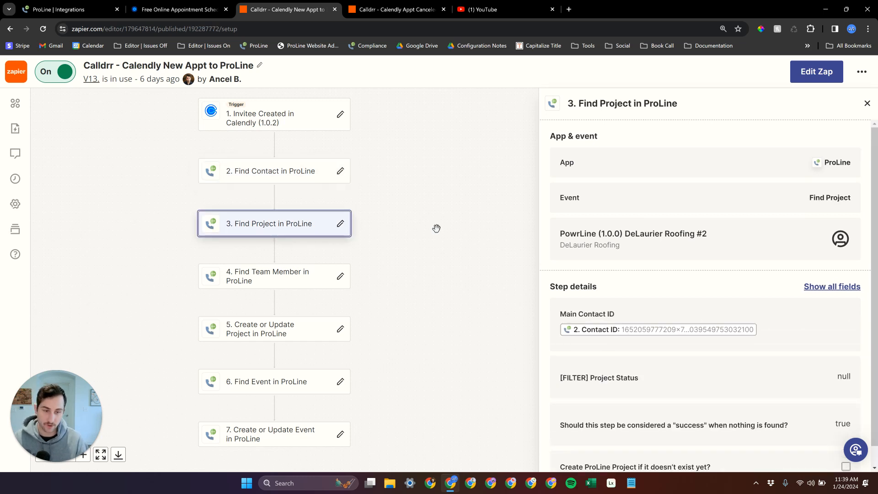
{"action": "scroll", "coordinate": [457, 247], "scroll_direction": "down", "scroll_amount": 1}
{"action": "scroll", "coordinate": [606, 337], "scroll_direction": "down", "scroll_amount": 1}
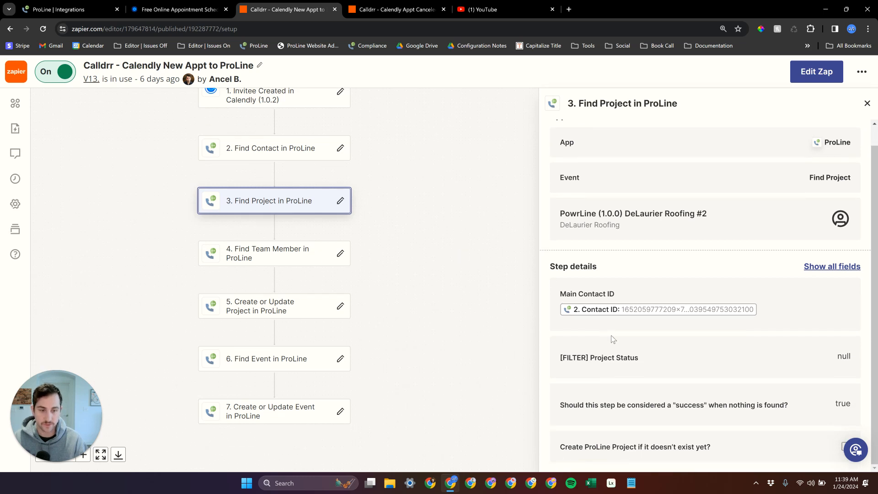
{"action": "scroll", "coordinate": [610, 328], "scroll_direction": "up", "scroll_amount": 1}
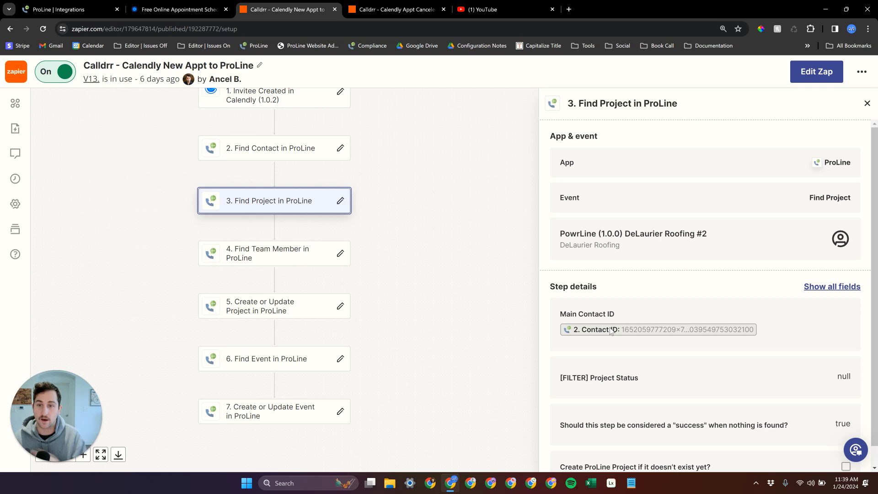
{"action": "scroll", "coordinate": [476, 245], "scroll_direction": "up", "scroll_amount": 1}
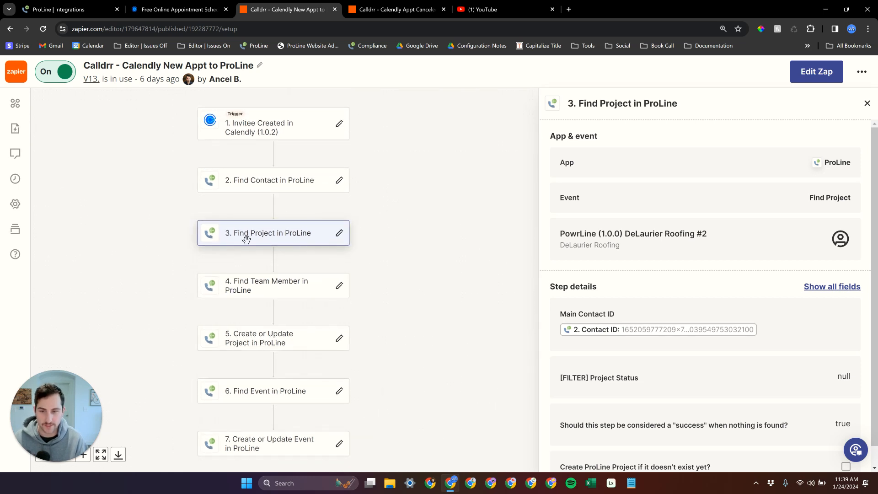
Step: Compare the Find Contact step's lookup fields with the Contact ID used by the Find Project step
{"action": "left_click", "coordinate": [283, 185]}
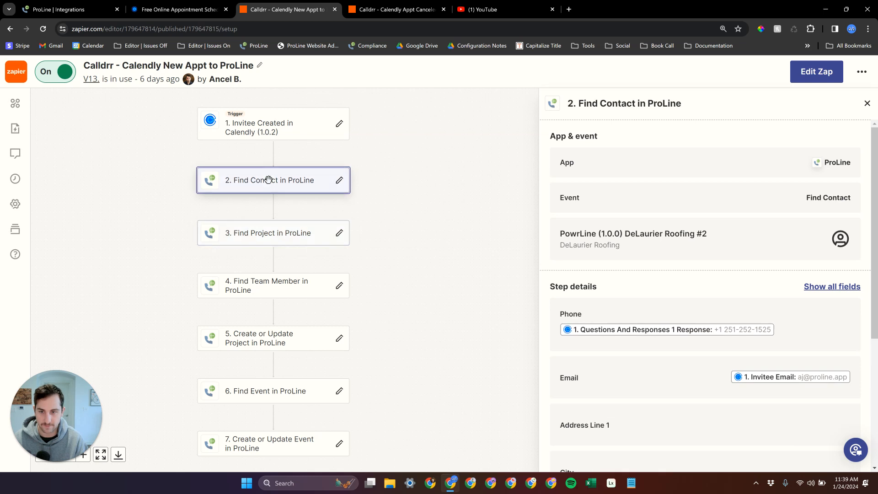
{"action": "left_click", "coordinate": [286, 234]}
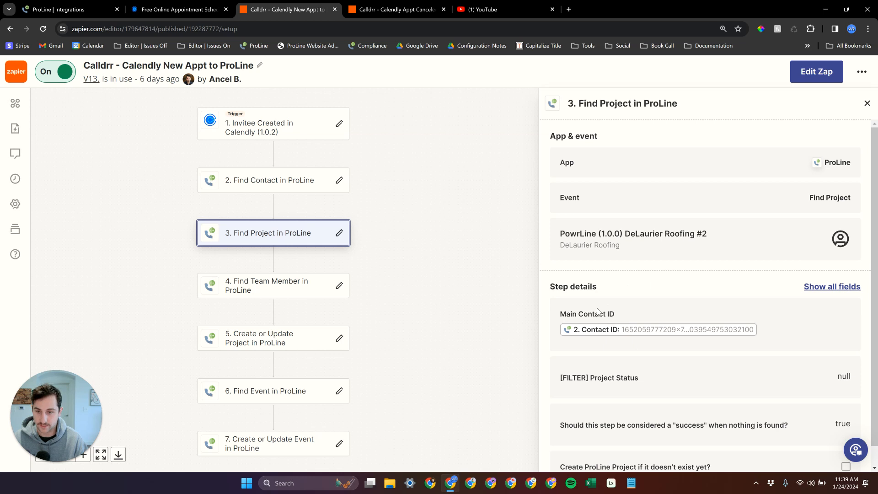
{"action": "left_click", "coordinate": [299, 183]}
{"action": "left_click", "coordinate": [292, 233]}
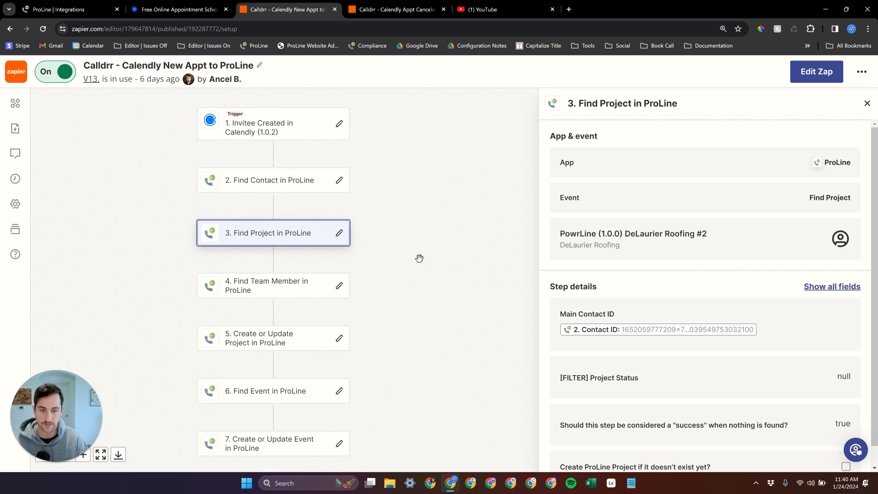
Step: Open the New Appt Zap for editing at the Find Contact step and look through its action fields
{"action": "left_click", "coordinate": [293, 180]}
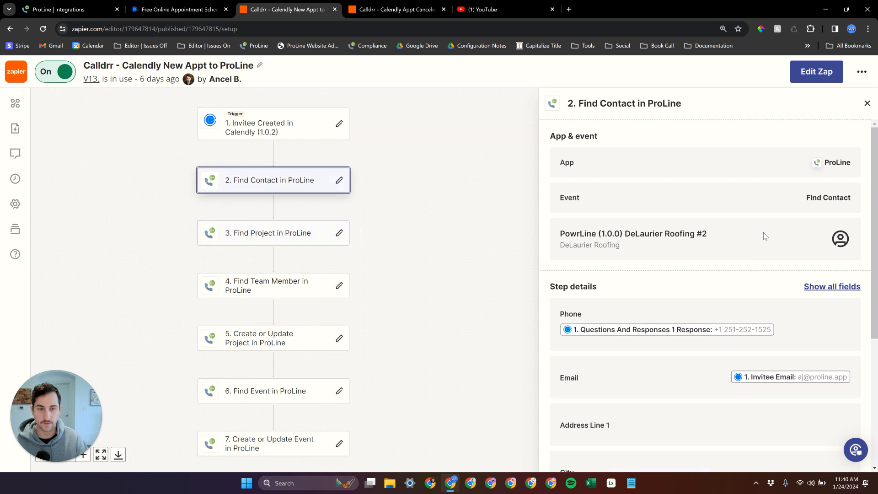
{"action": "scroll", "coordinate": [727, 359], "scroll_direction": "down", "scroll_amount": 5}
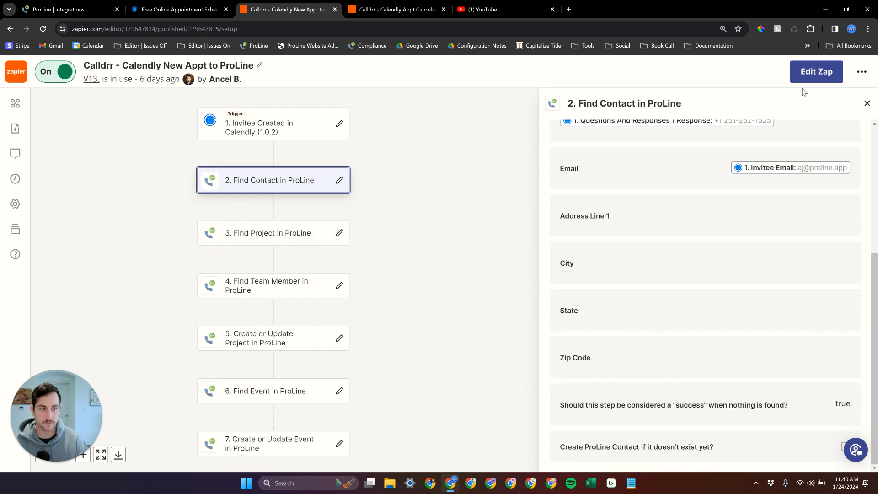
{"action": "left_click", "coordinate": [816, 71]}
{"action": "left_click_drag", "start_coordinate": [529, 203], "coordinate": [392, 194]}
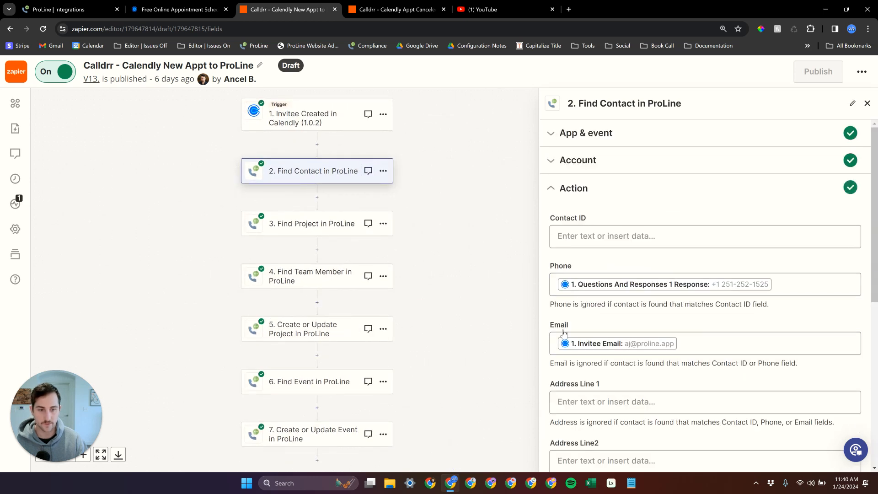
{"action": "scroll", "coordinate": [564, 332], "scroll_direction": "down", "scroll_amount": 3}
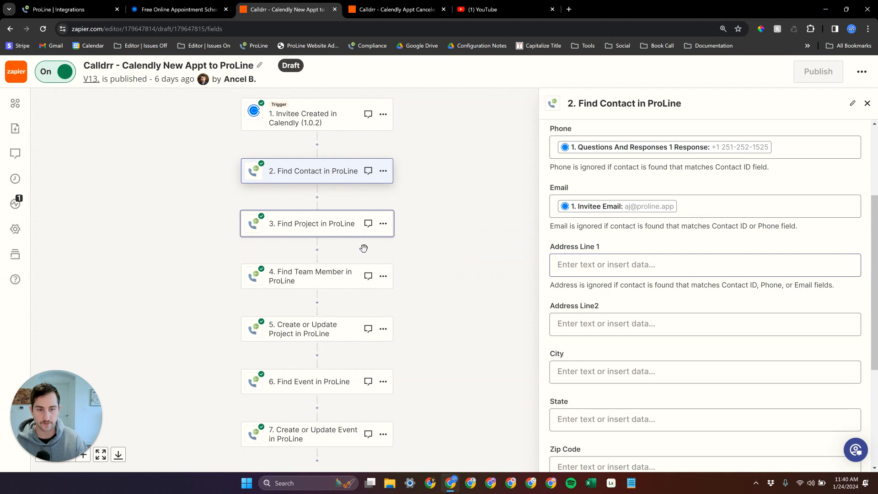
Step: Examine the Find Project step's action fields, from the ID and address fields to the stage and status filters and nothing-found setting
{"action": "left_click", "coordinate": [313, 228]}
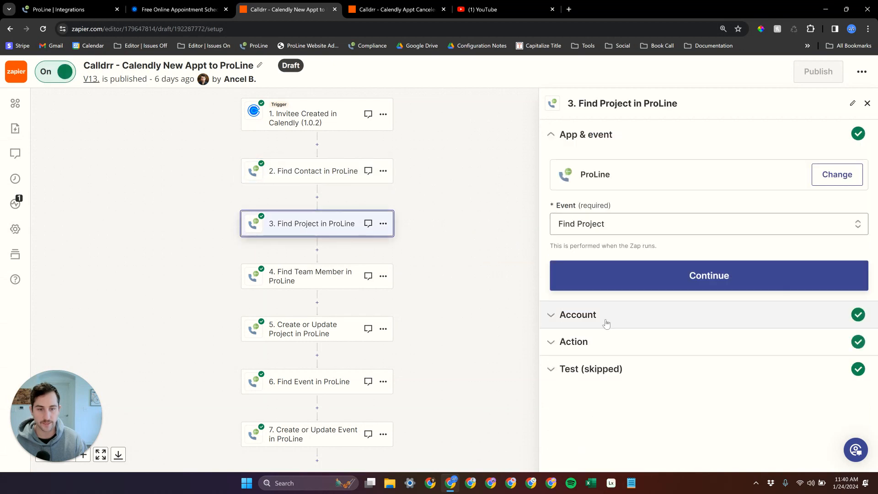
{"action": "left_click", "coordinate": [647, 344]}
{"action": "scroll", "coordinate": [605, 309], "scroll_direction": "down", "scroll_amount": 2}
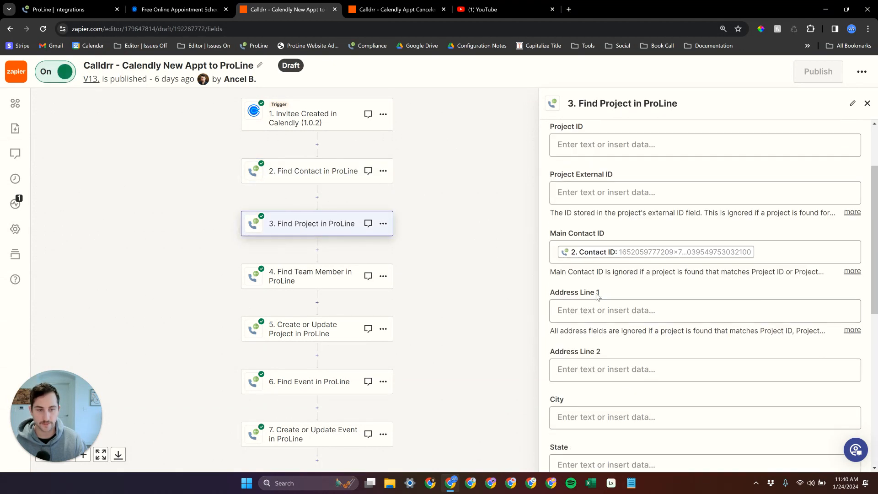
{"action": "scroll", "coordinate": [605, 309], "scroll_direction": "down", "scroll_amount": 2}
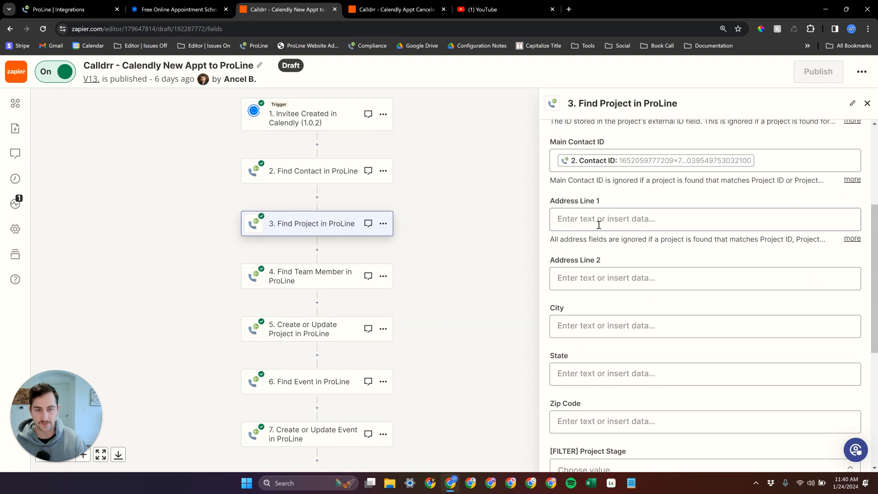
{"action": "scroll", "coordinate": [635, 355], "scroll_direction": "down", "scroll_amount": 2}
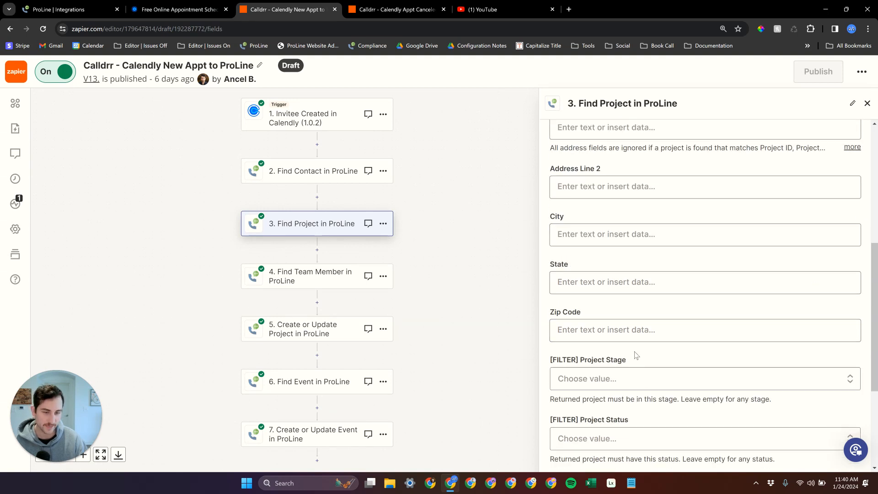
{"action": "scroll", "coordinate": [631, 340], "scroll_direction": "down", "scroll_amount": 1}
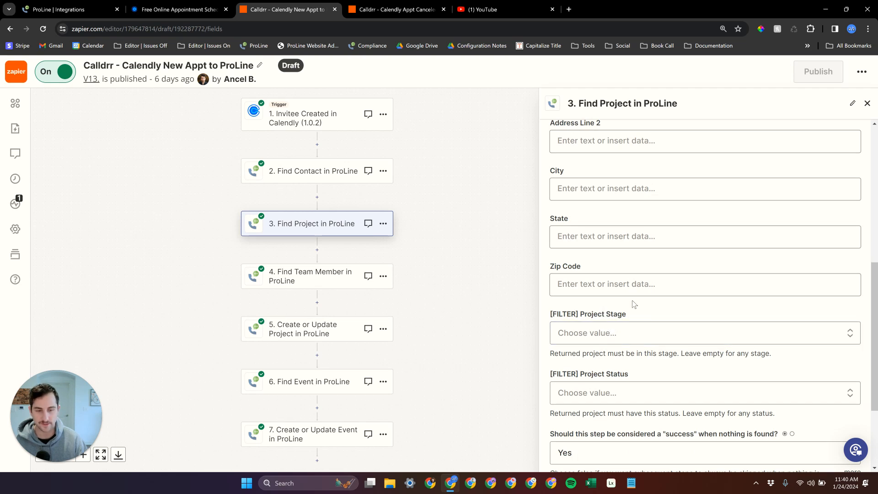
{"action": "left_click_drag", "start_coordinate": [418, 231], "coordinate": [392, 247]}
{"action": "scroll", "coordinate": [473, 369], "scroll_direction": "down", "scroll_amount": 1}
{"action": "scroll", "coordinate": [617, 353], "scroll_direction": "down", "scroll_amount": 2}
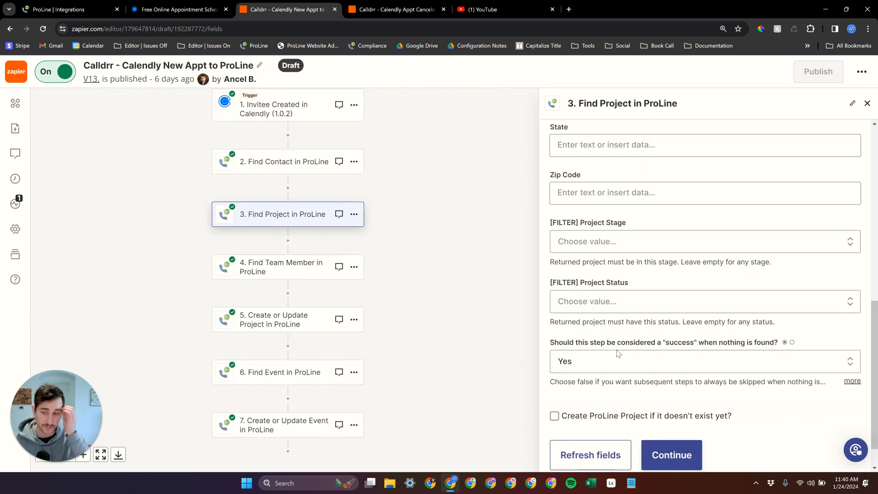
{"action": "left_click_drag", "start_coordinate": [439, 294], "coordinate": [431, 301]}
{"action": "scroll", "coordinate": [612, 276], "scroll_direction": "up", "scroll_amount": 6}
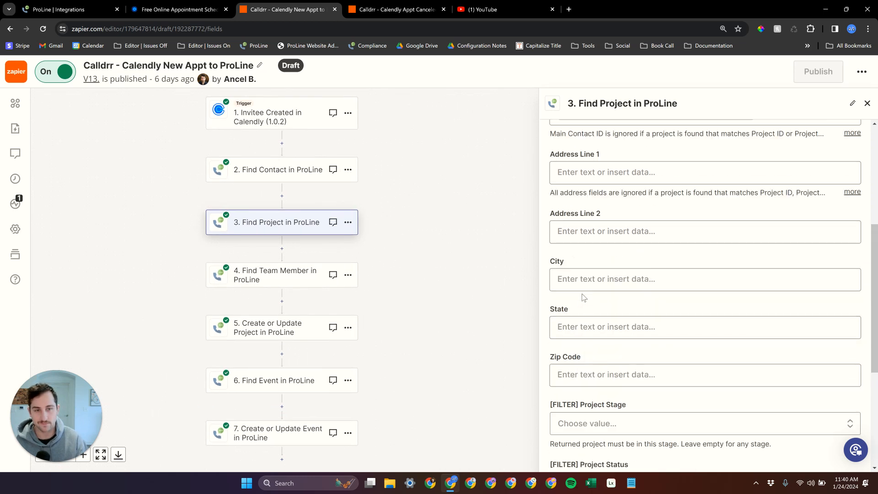
Step: Review the Find Project step's Main Contact ID mapping, its stage and status filters, and its nothing-found success setting
{"action": "scroll", "coordinate": [612, 276], "scroll_direction": "up", "scroll_amount": 1}
{"action": "left_click", "coordinate": [621, 300]}
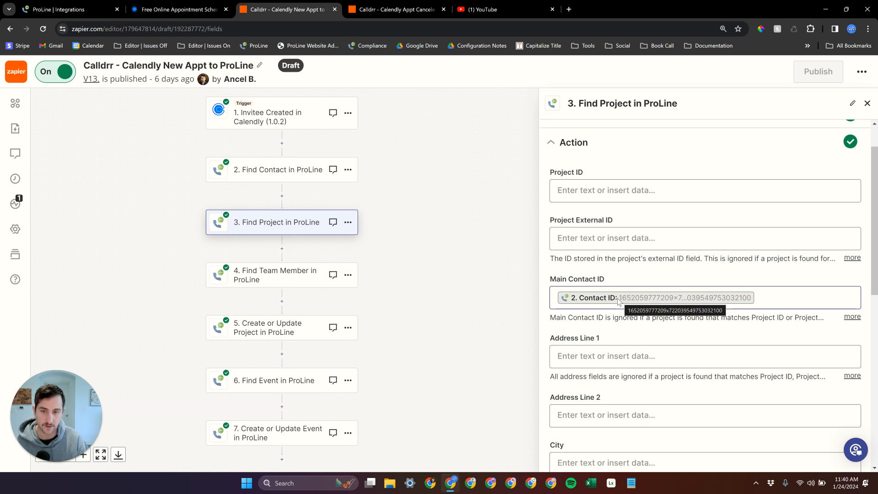
{"action": "left_click_drag", "start_coordinate": [374, 244], "coordinate": [396, 224]}
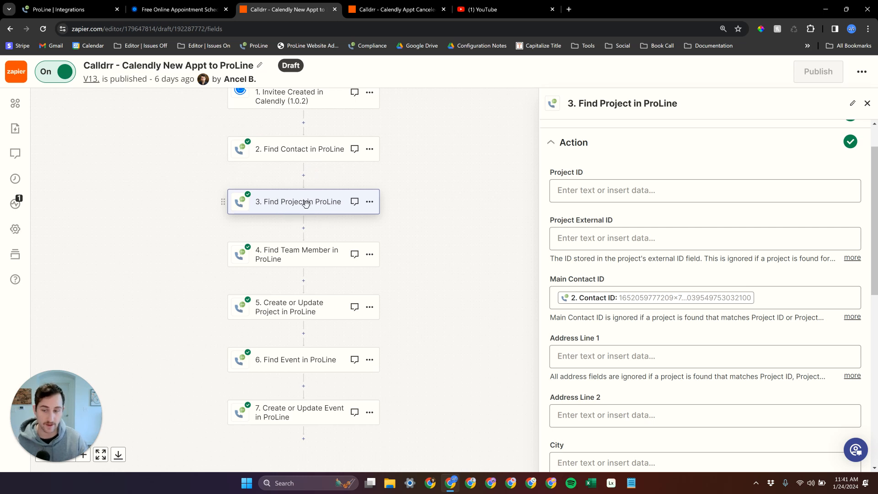
{"action": "scroll", "coordinate": [569, 260], "scroll_direction": "down", "scroll_amount": 10}
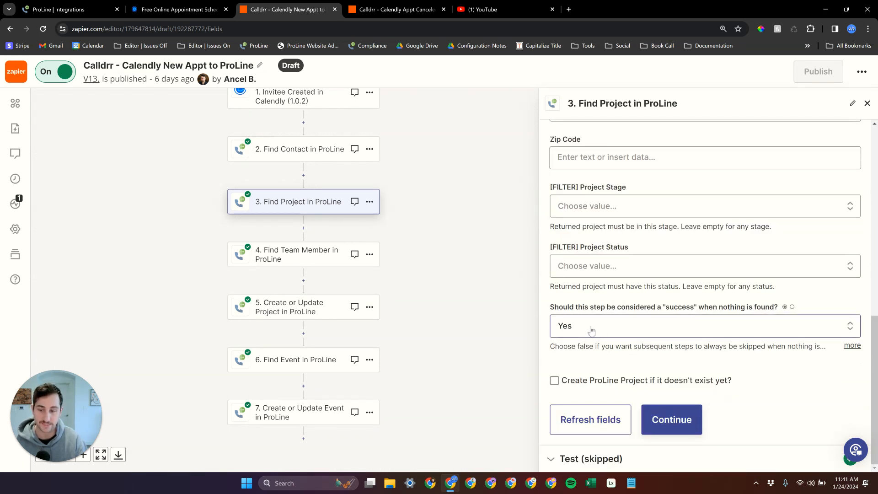
Step: Open the Find Contact step's action fields and review its phone and email mappings and nothing-found success setting
{"action": "left_click", "coordinate": [315, 150]}
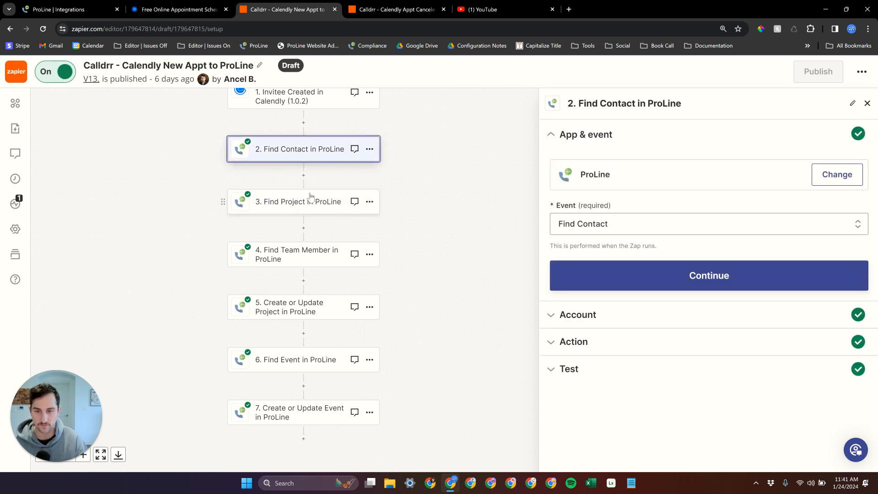
{"action": "left_click", "coordinate": [336, 210]}
{"action": "left_click", "coordinate": [304, 154]}
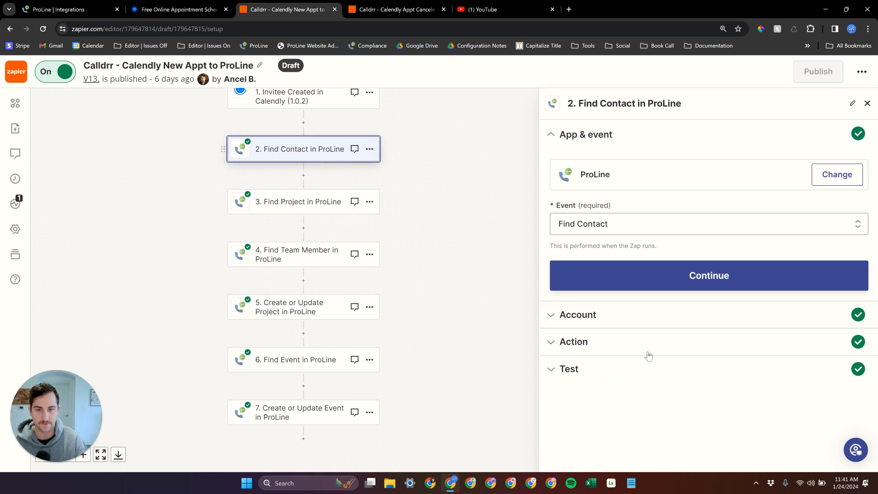
{"action": "left_click", "coordinate": [587, 368]}
{"action": "left_click", "coordinate": [591, 188]}
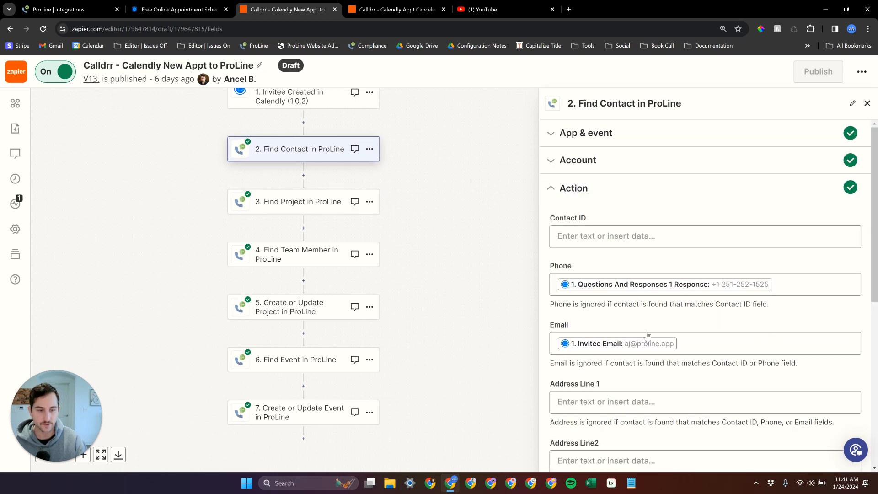
{"action": "scroll", "coordinate": [648, 340], "scroll_direction": "down", "scroll_amount": 7}
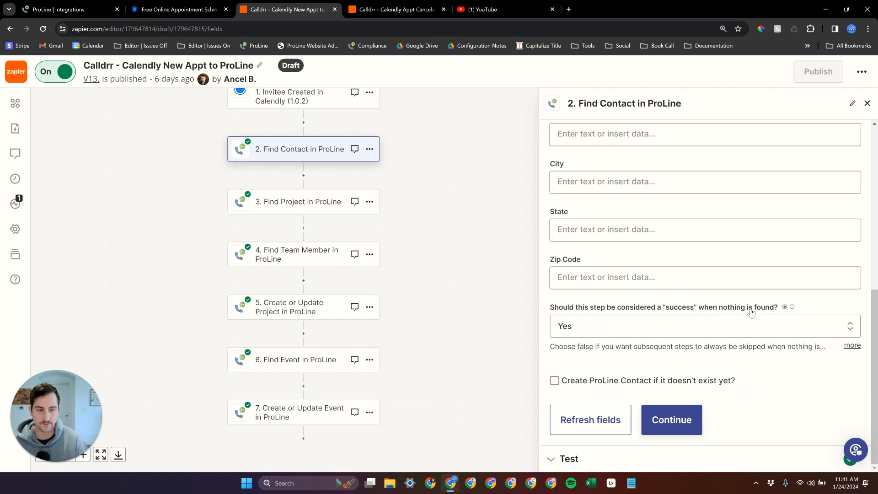
Step: Open the Find Team Member step's action fields and examine the User Email mapping and the nothing-found success setting
{"action": "mouse_move", "coordinate": [442, 209]}
{"action": "left_mouse_down"}
{"action": "mouse_move", "coordinate": [433, 231]}
{"action": "mouse_move", "coordinate": [439, 198]}
{"action": "left_mouse_up"}
{"action": "left_click", "coordinate": [320, 258]}
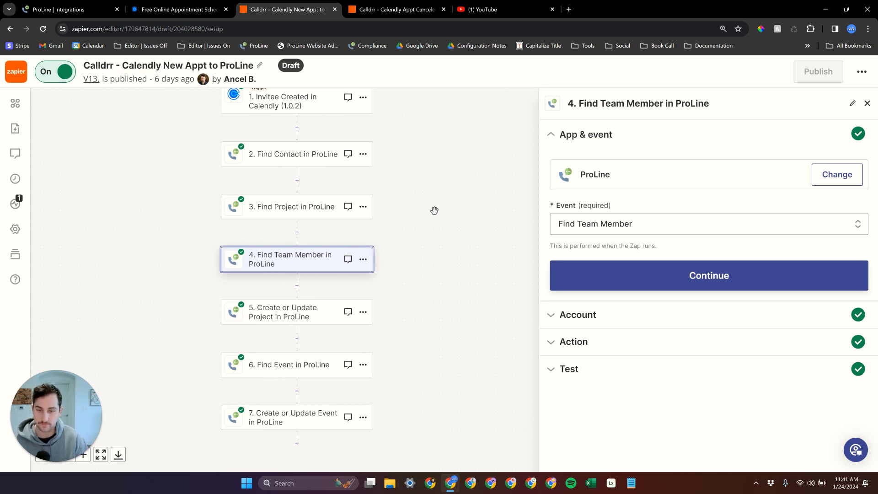
{"action": "left_click", "coordinate": [583, 345]}
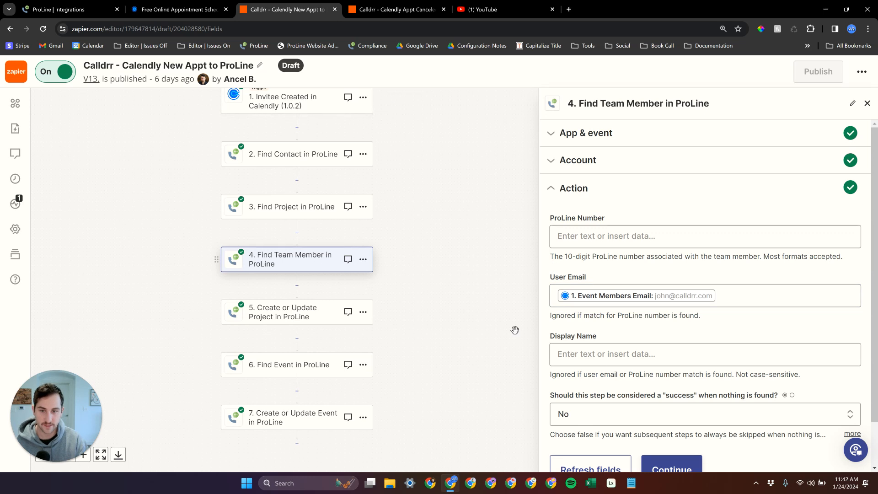
{"action": "scroll", "coordinate": [608, 304], "scroll_direction": "down", "scroll_amount": 1}
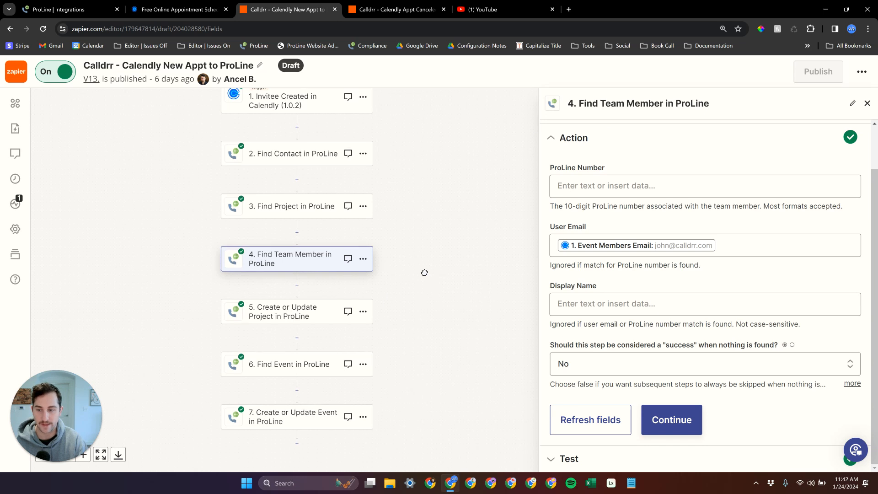
{"action": "left_click_drag", "start_coordinate": [424, 275], "coordinate": [413, 253]}
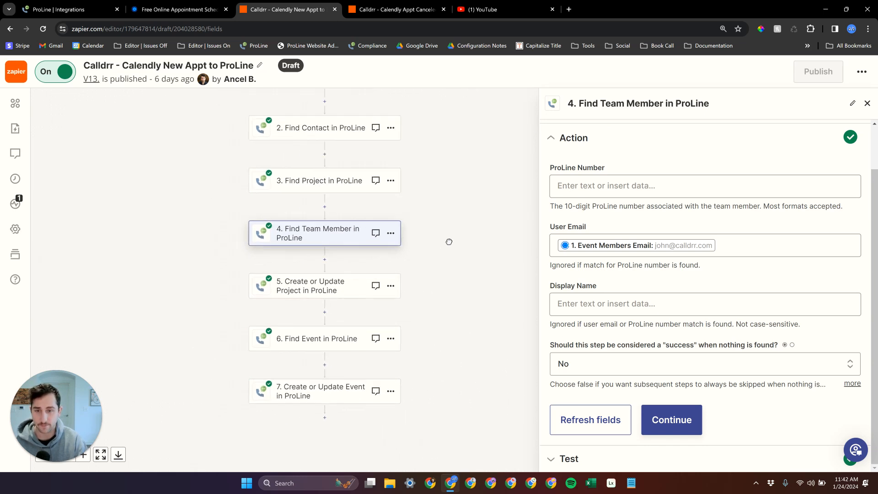
{"action": "left_click", "coordinate": [352, 292]}
{"action": "left_click", "coordinate": [326, 236]}
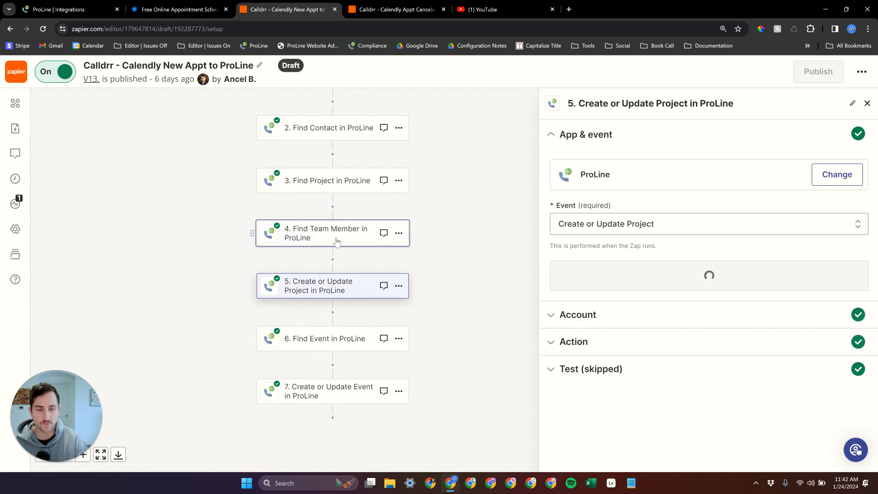
{"action": "left_click", "coordinate": [583, 346]}
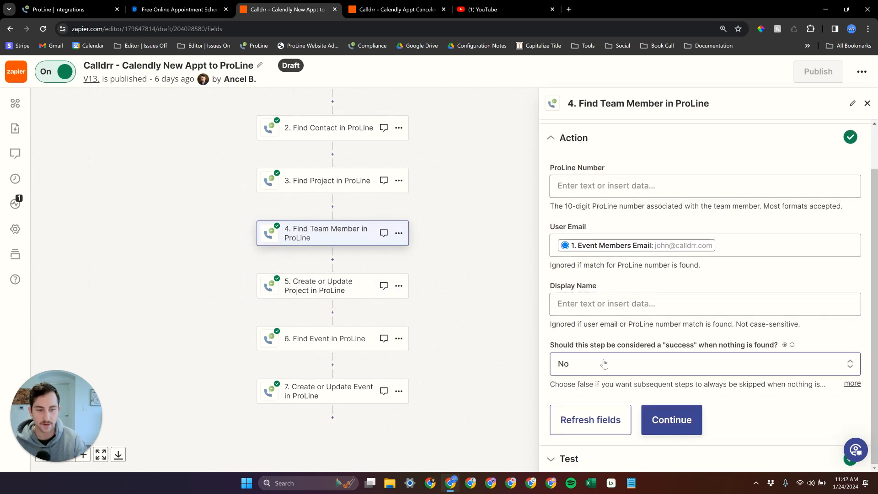
{"action": "left_click_drag", "start_coordinate": [500, 308], "coordinate": [464, 336]}
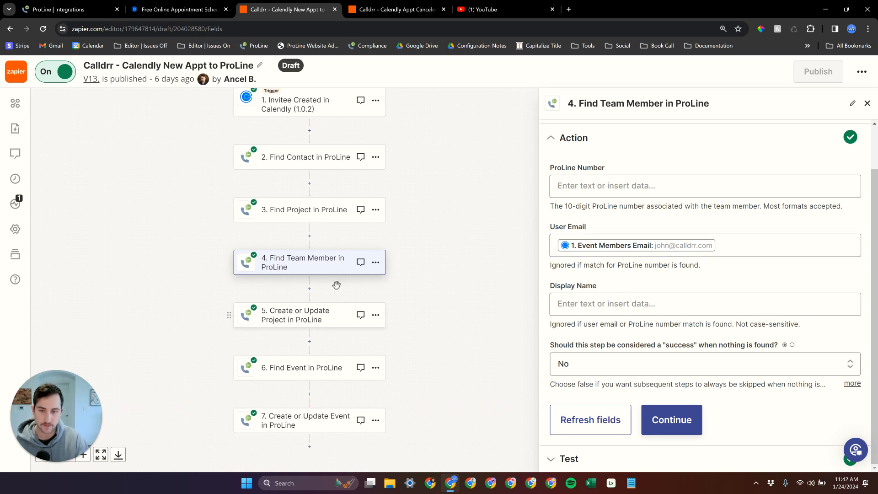
Step: Open the Create or Update Project step's action fields and check how Project ID is mapped from the Find Project step
{"action": "left_click", "coordinate": [305, 316]}
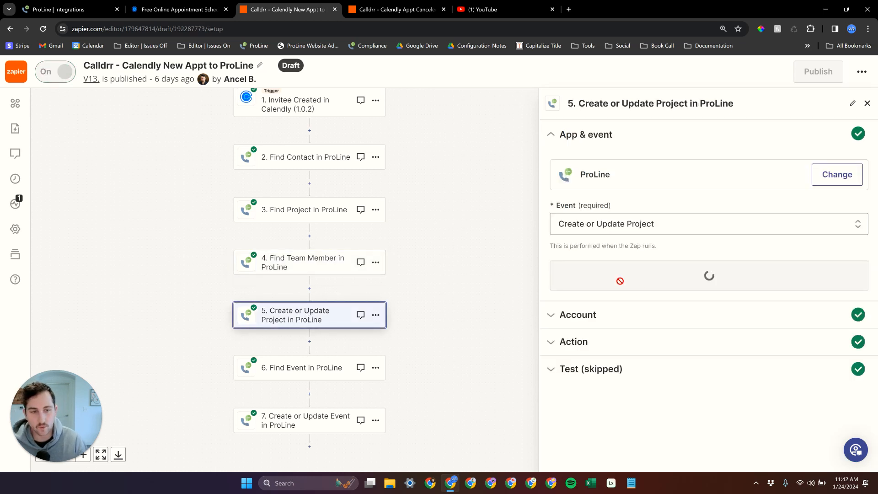
{"action": "left_click", "coordinate": [623, 343]}
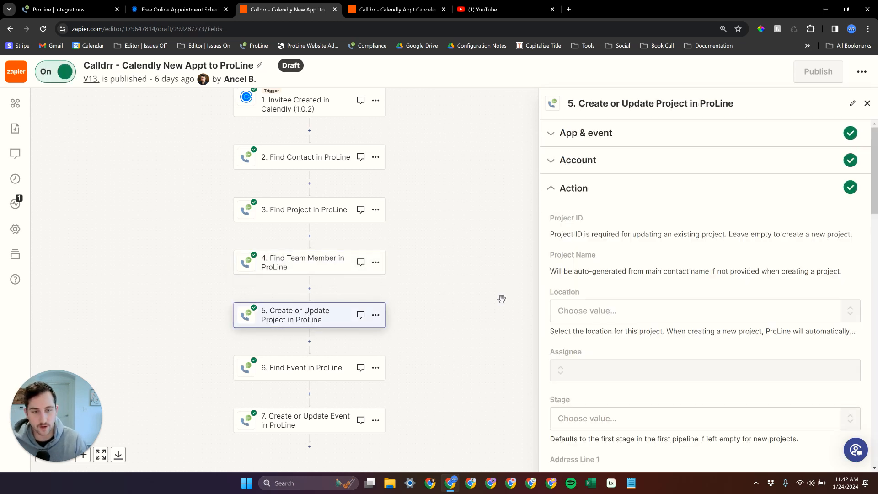
{"action": "scroll", "coordinate": [526, 290], "scroll_direction": "down", "scroll_amount": 1}
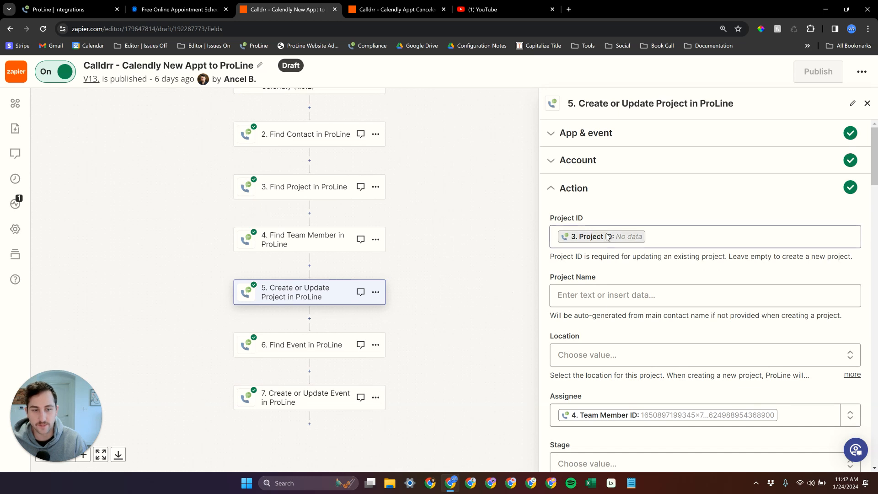
{"action": "scroll", "coordinate": [407, 256], "scroll_direction": "up", "scroll_amount": 1}
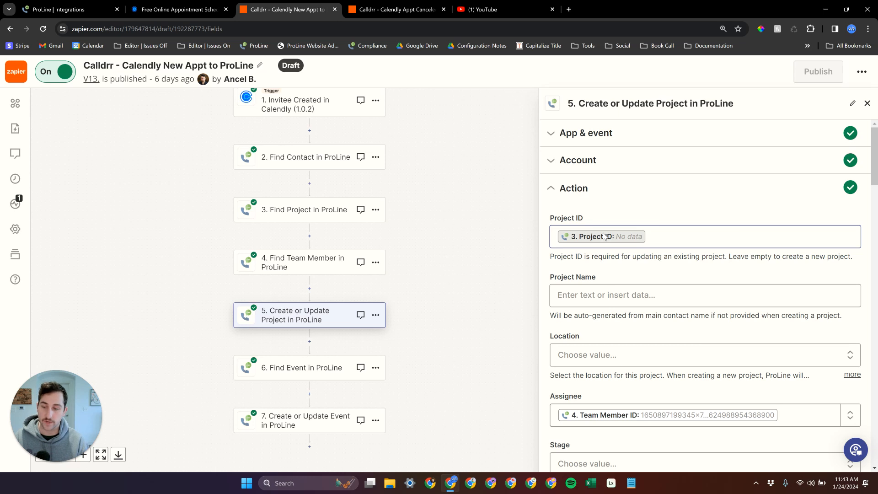
{"action": "left_click_drag", "start_coordinate": [463, 282], "coordinate": [426, 294]}
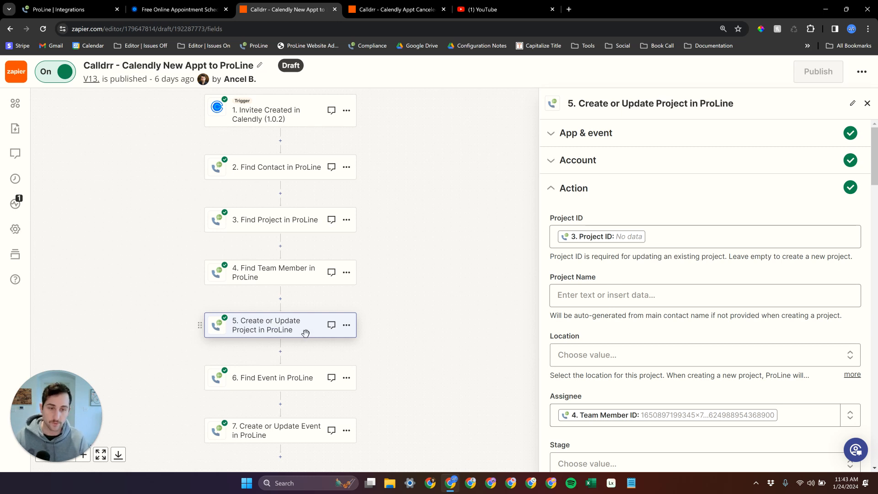
Step: Examine the Create or Update Project step's assignee, stage and address mappings, along with its category, type, services and tags fields
{"action": "scroll", "coordinate": [609, 233], "scroll_direction": "down", "scroll_amount": 1}
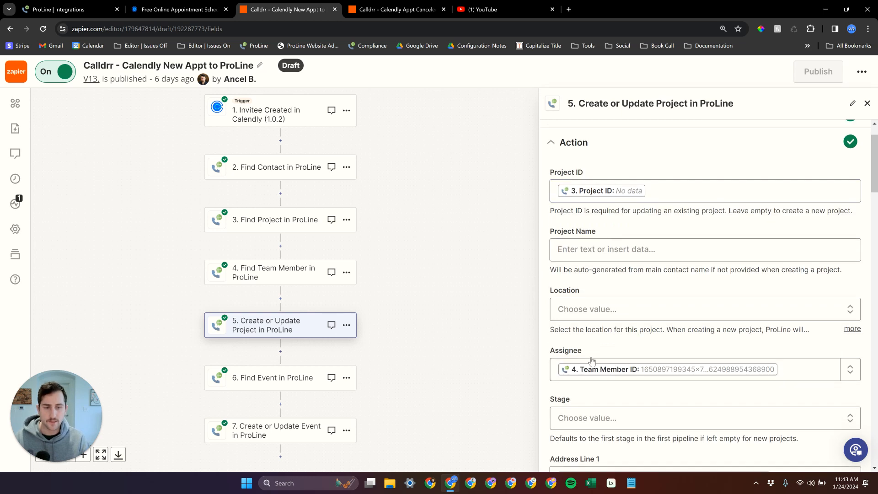
{"action": "scroll", "coordinate": [603, 327], "scroll_direction": "down", "scroll_amount": 2}
{"action": "scroll", "coordinate": [604, 326], "scroll_direction": "down", "scroll_amount": 1}
{"action": "scroll", "coordinate": [610, 326], "scroll_direction": "up", "scroll_amount": 2}
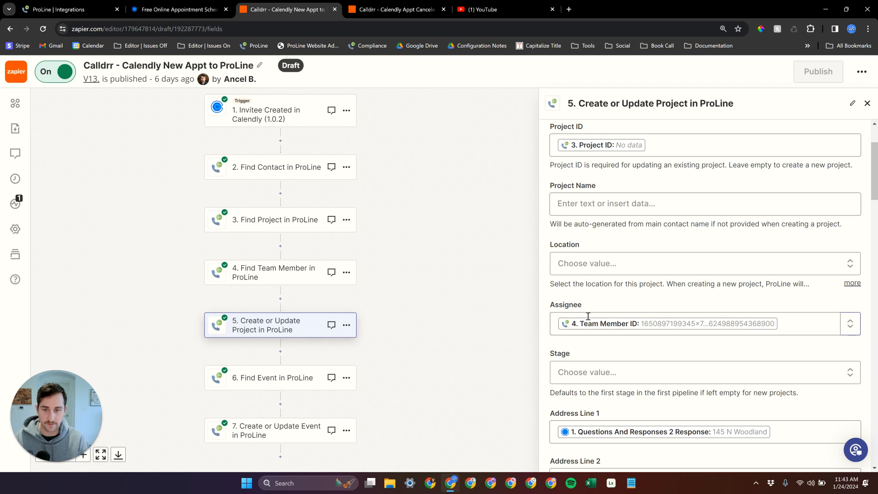
{"action": "scroll", "coordinate": [601, 372], "scroll_direction": "down", "scroll_amount": 4}
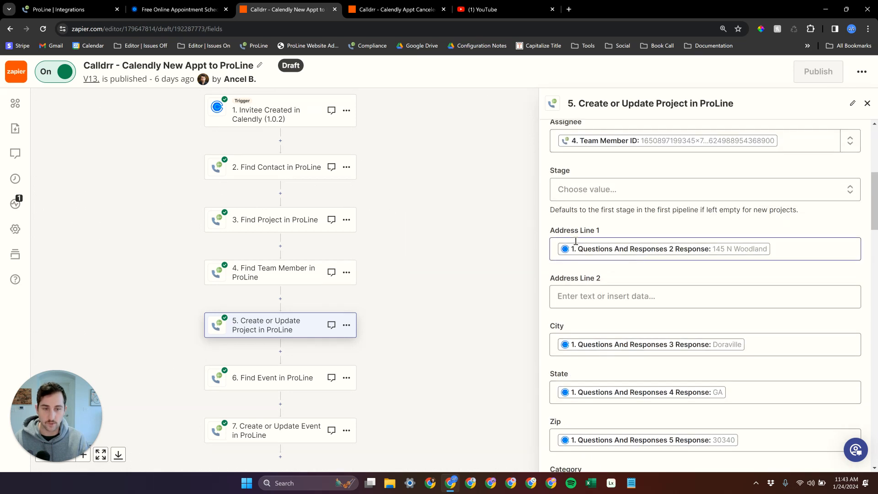
{"action": "scroll", "coordinate": [613, 284], "scroll_direction": "down", "scroll_amount": 2}
{"action": "scroll", "coordinate": [648, 254], "scroll_direction": "down", "scroll_amount": 2}
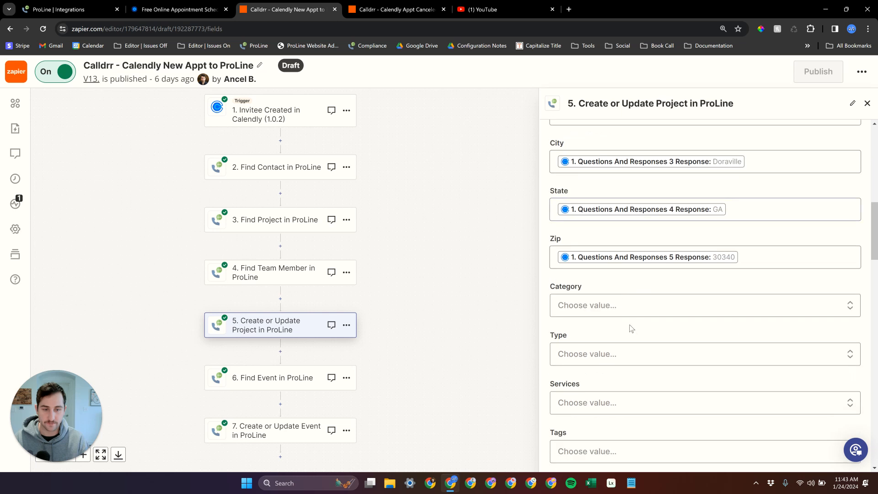
{"action": "scroll", "coordinate": [618, 293], "scroll_direction": "down", "scroll_amount": 4}
{"action": "scroll", "coordinate": [605, 228], "scroll_direction": "up", "scroll_amount": 2}
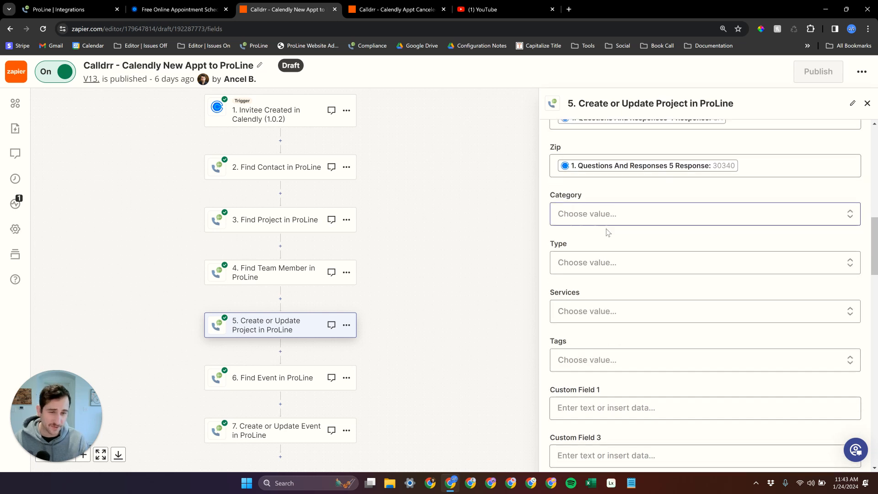
Step: Examine the project's Notes field, including the existing notes, event type name and Calendly question-and-response mappings
{"action": "scroll", "coordinate": [630, 275], "scroll_direction": "down", "scroll_amount": 9}
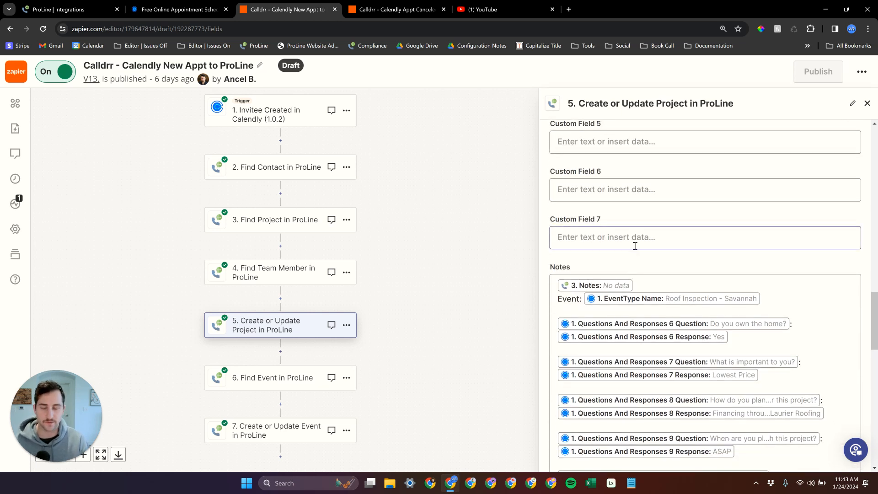
{"action": "scroll", "coordinate": [625, 279], "scroll_direction": "down", "scroll_amount": 1}
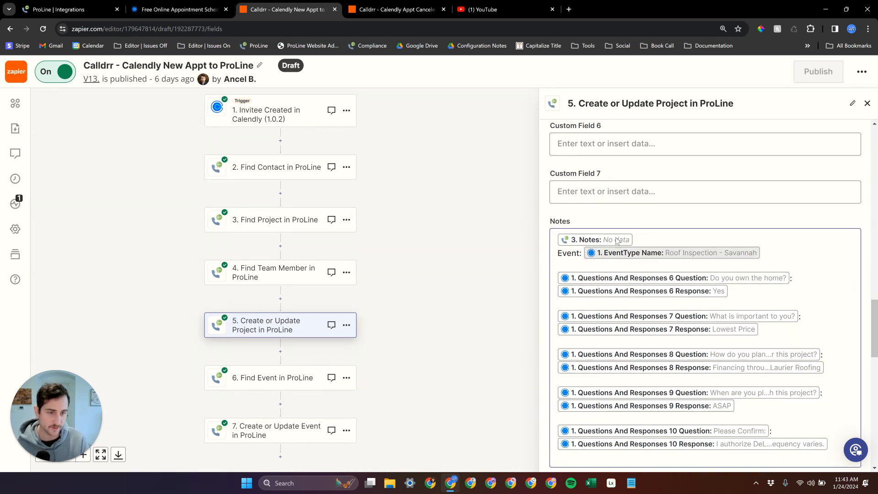
{"action": "scroll", "coordinate": [591, 260], "scroll_direction": "down", "scroll_amount": 1}
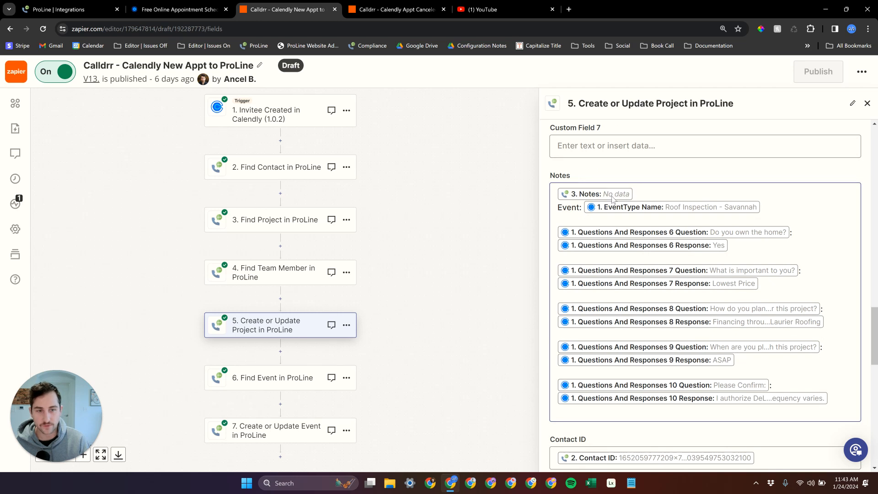
{"action": "scroll", "coordinate": [656, 235], "scroll_direction": "up", "scroll_amount": 1}
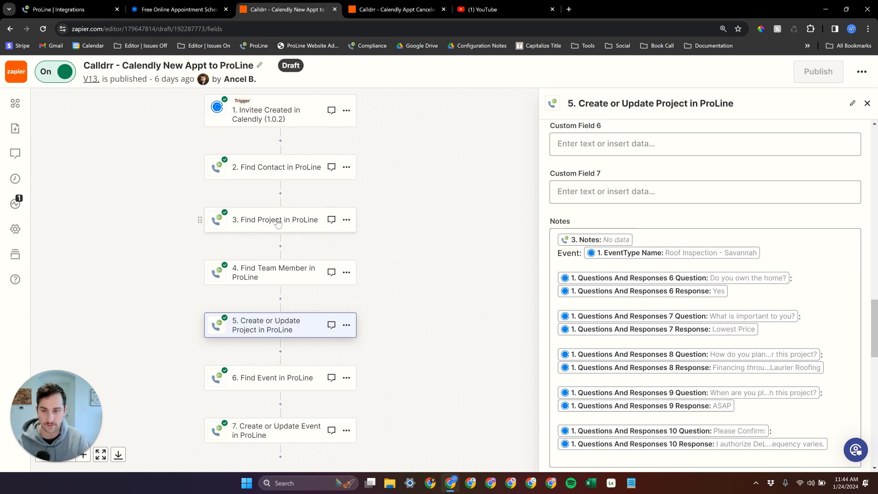
{"action": "left_click", "coordinate": [636, 235]}
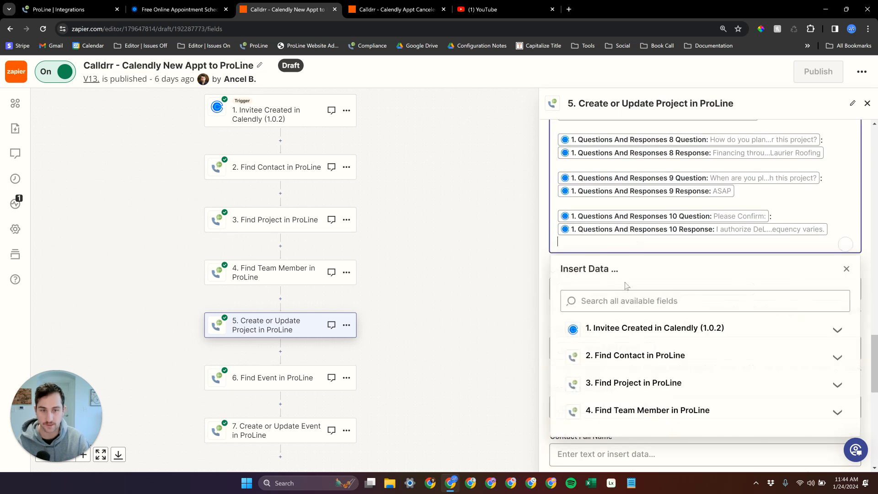
{"action": "left_click", "coordinate": [541, 251]}
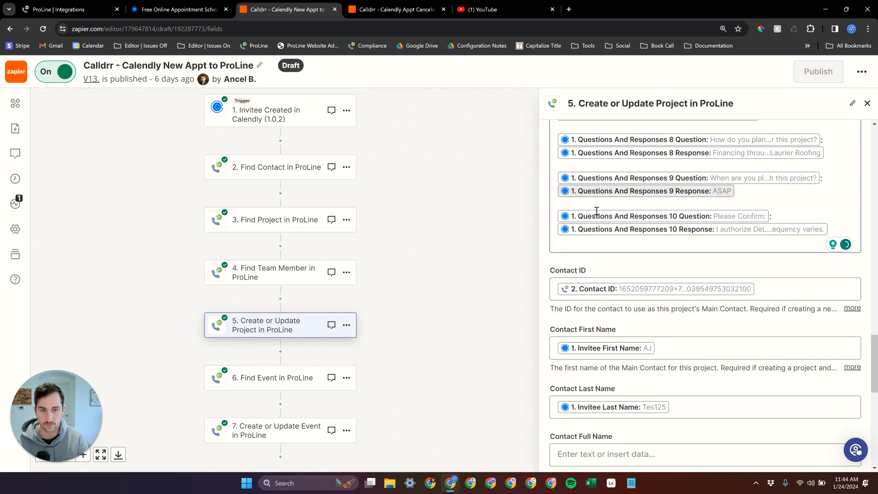
{"action": "scroll", "coordinate": [604, 201], "scroll_direction": "up", "scroll_amount": 4}
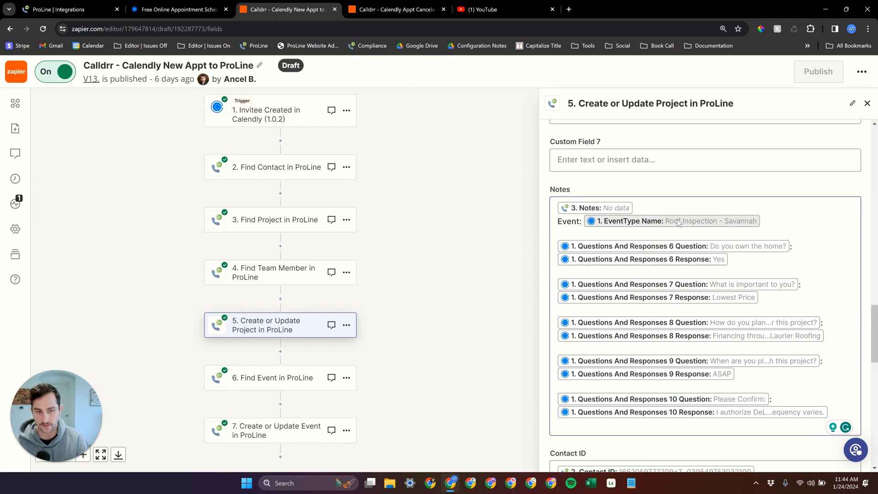
{"action": "left_click", "coordinate": [615, 407]}
{"action": "left_click", "coordinate": [612, 166]}
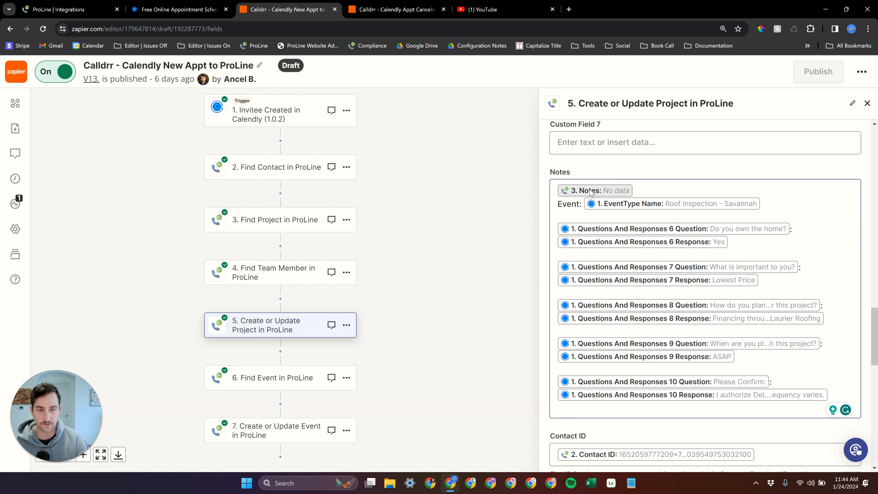
Step: Examine the project step's Contact ID, first name, last name, phone and email mappings below the notes
{"action": "scroll", "coordinate": [601, 354], "scroll_direction": "down", "scroll_amount": 1}
{"action": "scroll", "coordinate": [639, 352], "scroll_direction": "down", "scroll_amount": 4}
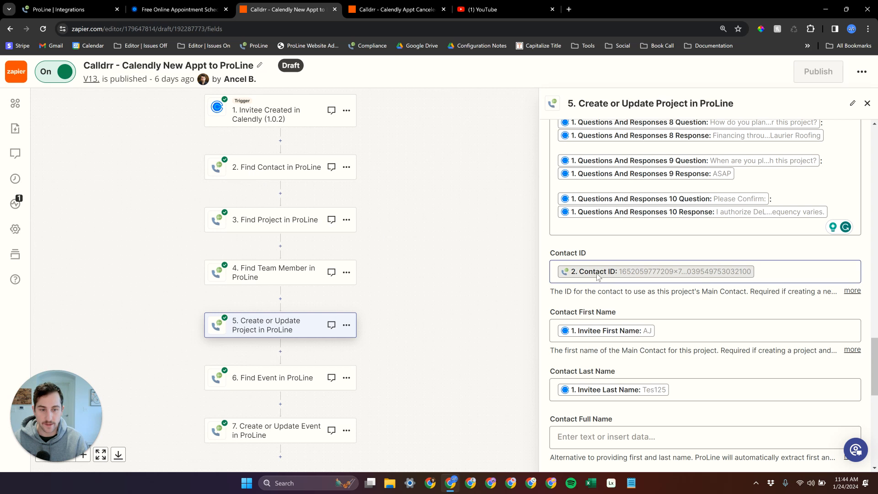
{"action": "scroll", "coordinate": [597, 277], "scroll_direction": "down", "scroll_amount": 1}
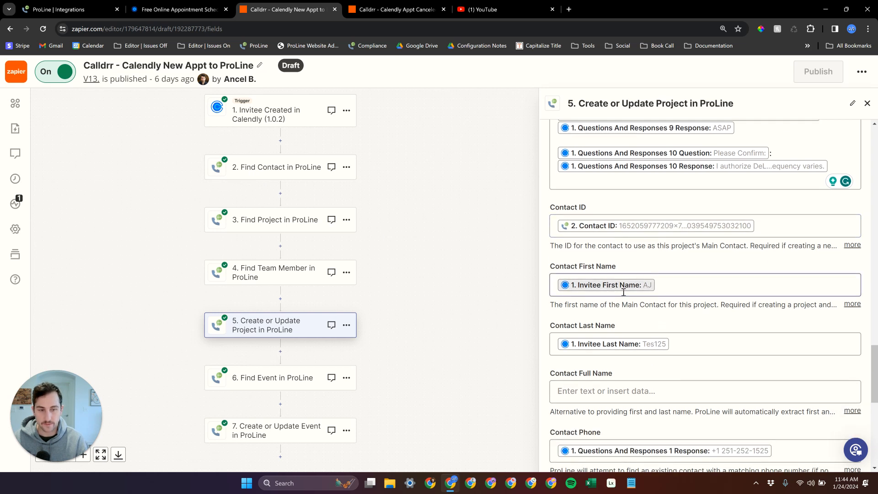
{"action": "scroll", "coordinate": [577, 349], "scroll_direction": "down", "scroll_amount": 2}
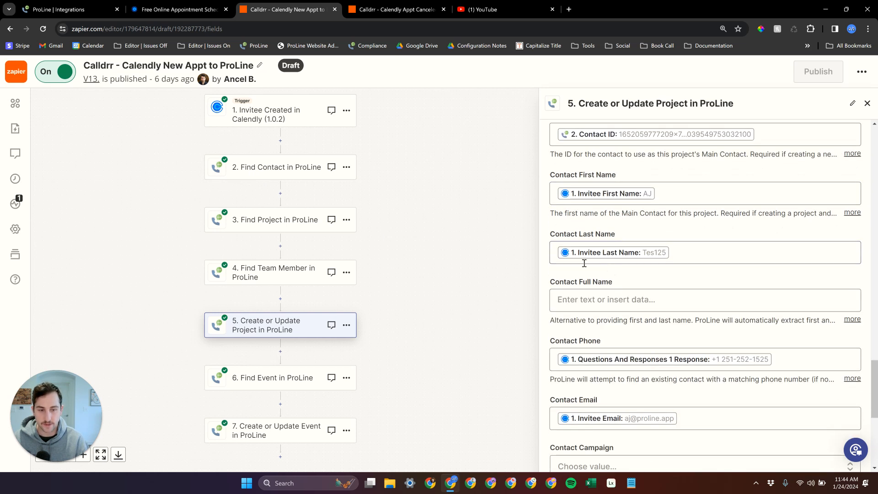
{"action": "scroll", "coordinate": [649, 217], "scroll_direction": "up", "scroll_amount": 2}
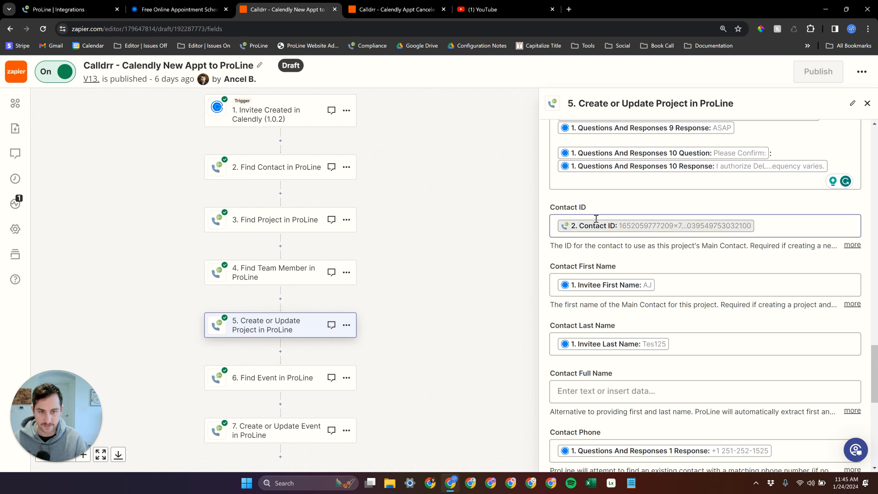
{"action": "scroll", "coordinate": [632, 188], "scroll_direction": "down", "scroll_amount": 2}
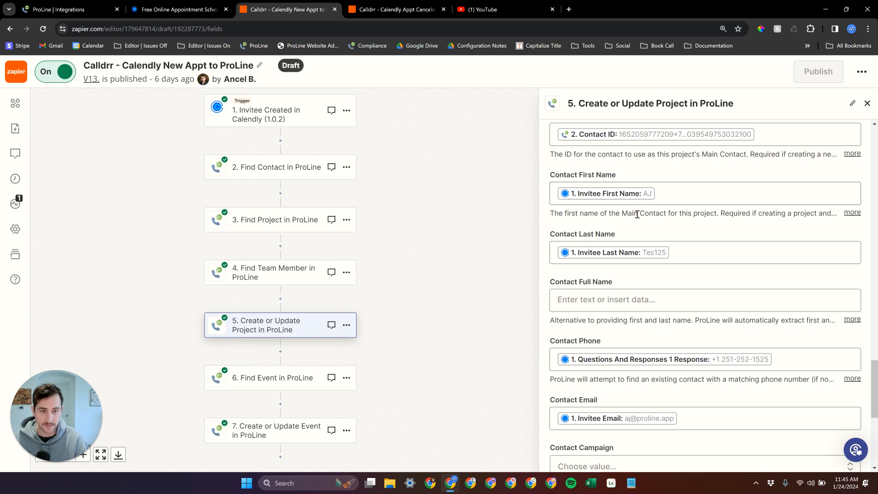
{"action": "scroll", "coordinate": [635, 216], "scroll_direction": "down", "scroll_amount": 1}
{"action": "scroll", "coordinate": [638, 247], "scroll_direction": "up", "scroll_amount": 1}
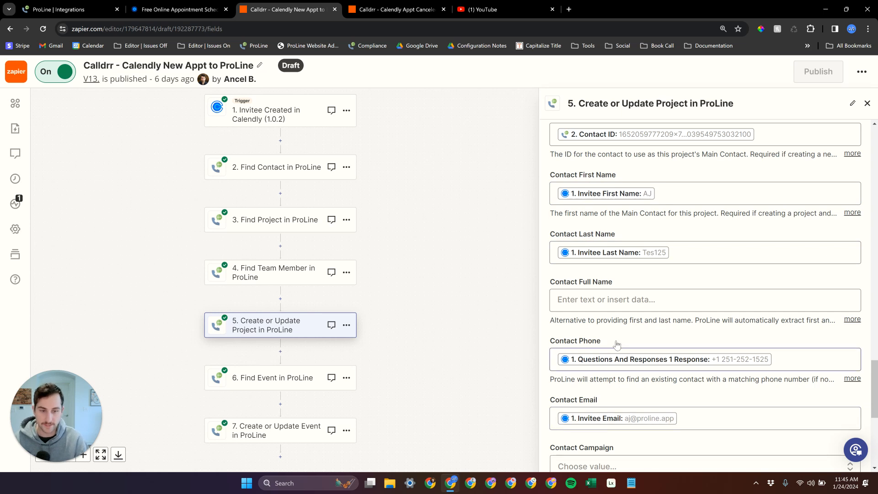
Step: Recheck how the project's Contact ID is mapped from the Find Contact step, alongside the invitee name mappings
{"action": "scroll", "coordinate": [611, 319], "scroll_direction": "up", "scroll_amount": 4}
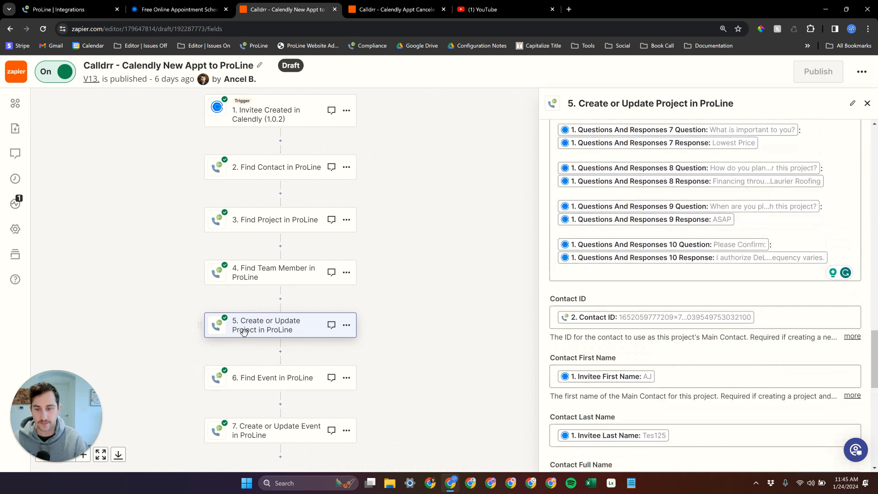
{"action": "scroll", "coordinate": [607, 340], "scroll_direction": "up", "scroll_amount": 3}
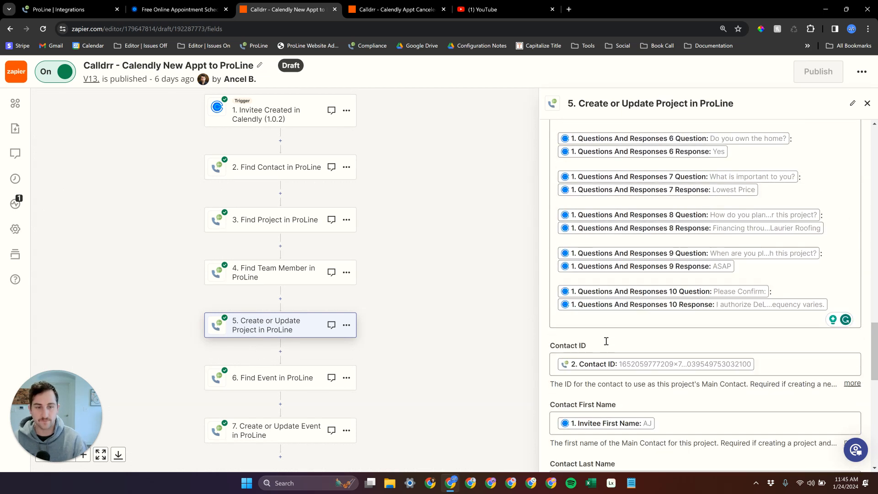
{"action": "scroll", "coordinate": [607, 343], "scroll_direction": "down", "scroll_amount": 1}
{"action": "scroll", "coordinate": [605, 340], "scroll_direction": "down", "scroll_amount": 1}
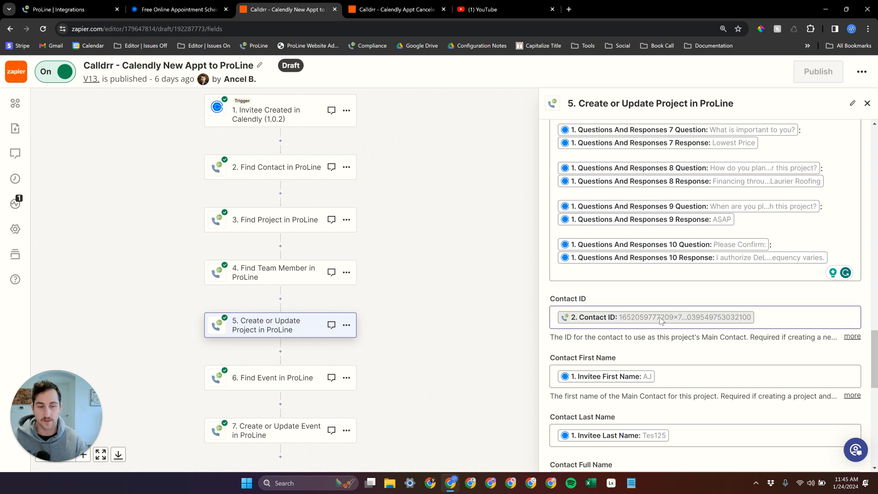
{"action": "scroll", "coordinate": [654, 319], "scroll_direction": "down", "scroll_amount": 1}
{"action": "scroll", "coordinate": [627, 291], "scroll_direction": "down", "scroll_amount": 1}
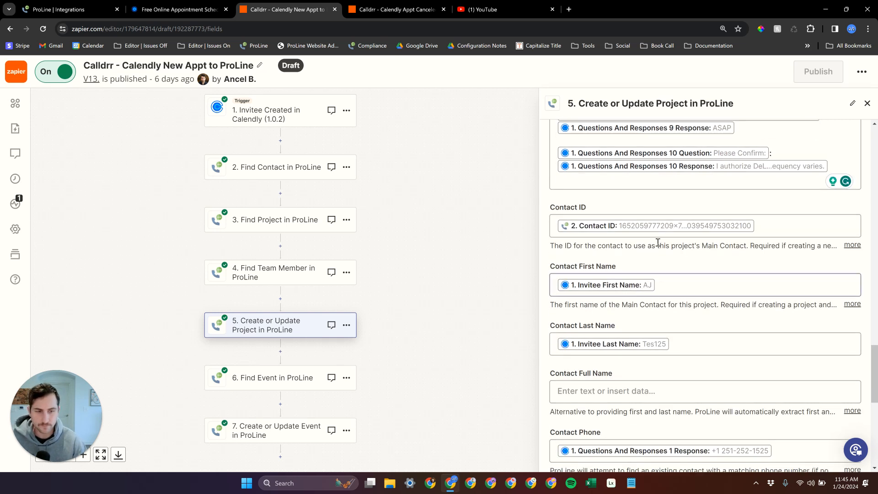
Step: Open the Find Event step's action fields and examine the External ID mapping to Calendly's Old Event Uuid
{"action": "left_click", "coordinate": [283, 384]}
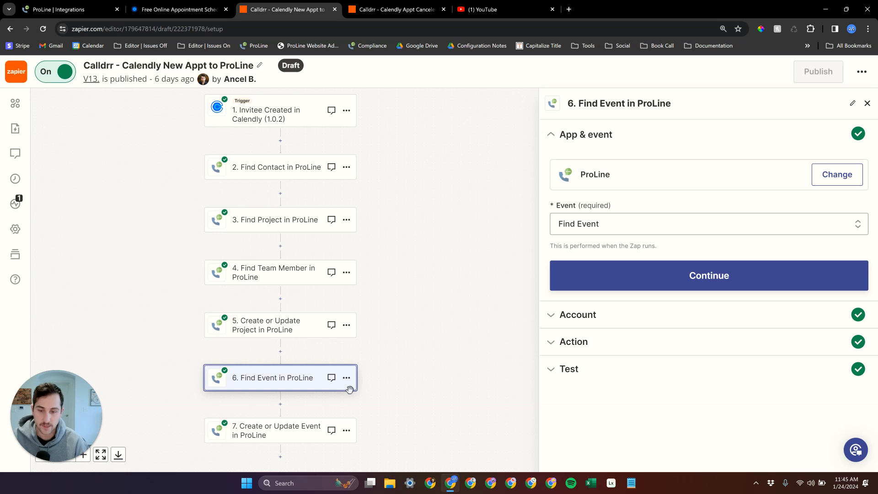
{"action": "left_click", "coordinate": [591, 343]}
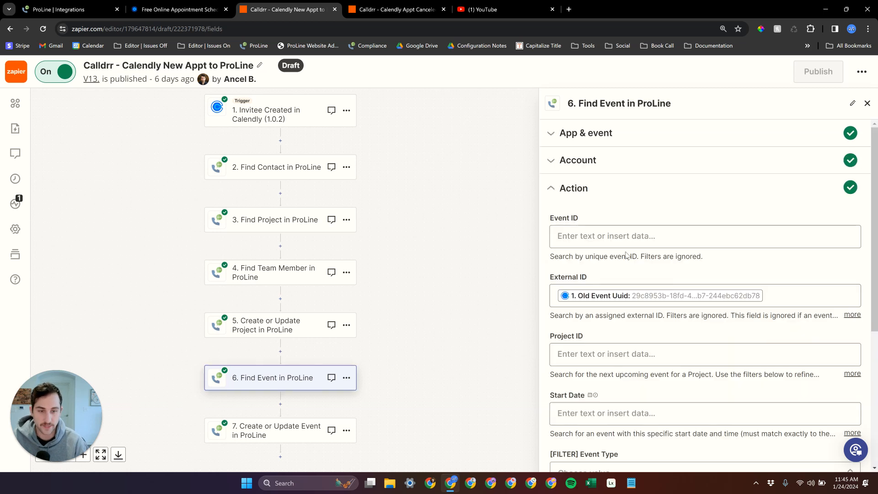
{"action": "scroll", "coordinate": [624, 257], "scroll_direction": "down", "scroll_amount": 2}
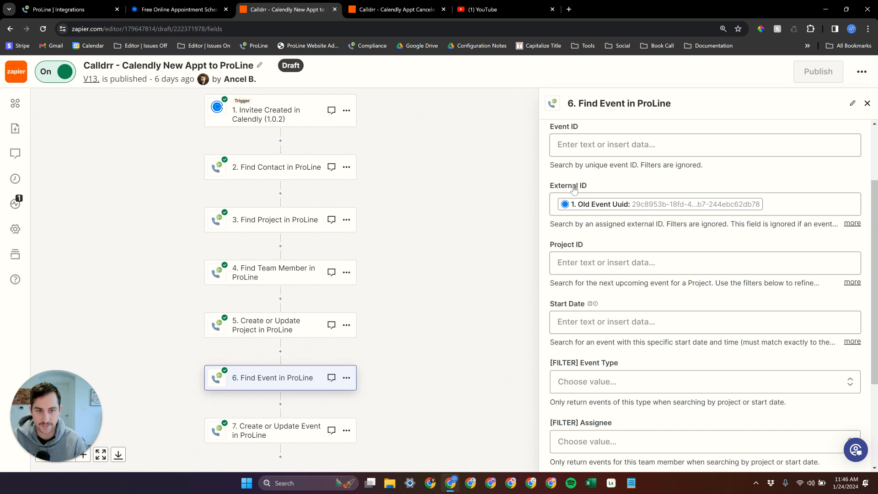
{"action": "scroll", "coordinate": [556, 185], "scroll_direction": "up", "scroll_amount": 1}
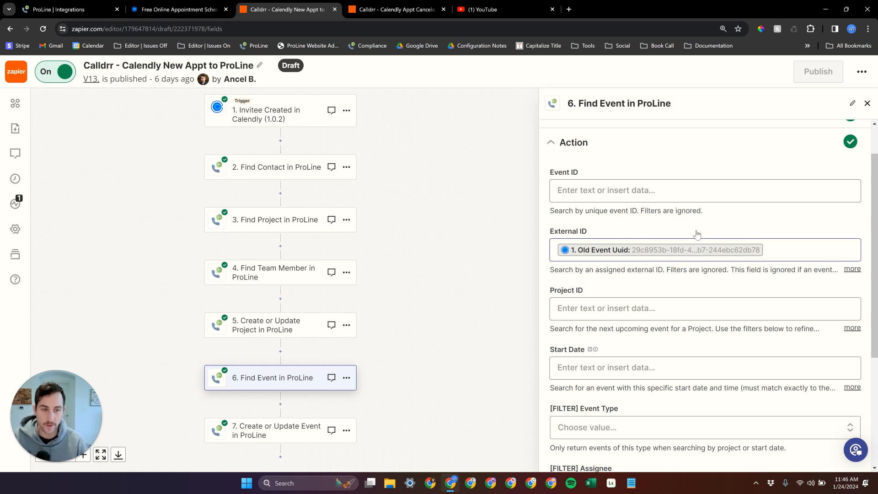
Step: Open the Create or Update Event step's action fields and survey its ID, start date, assignee, External ID and re-assignment settings
{"action": "left_click", "coordinate": [262, 431]}
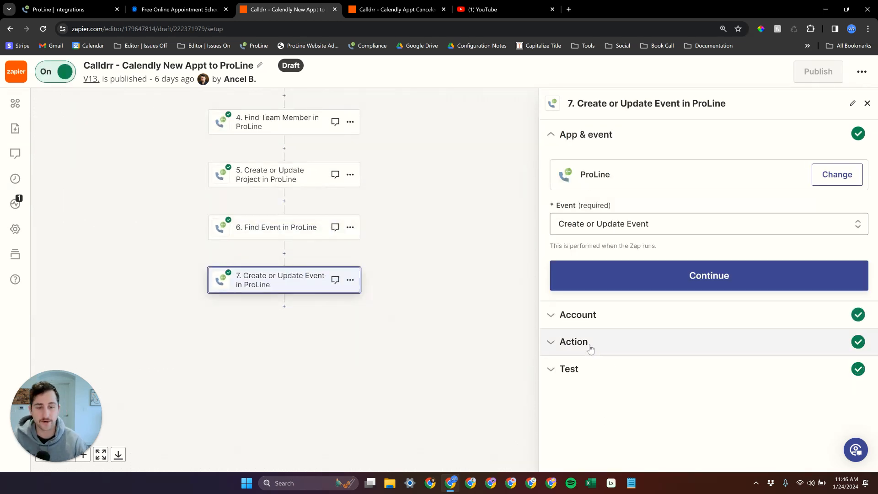
{"action": "left_click", "coordinate": [570, 342]}
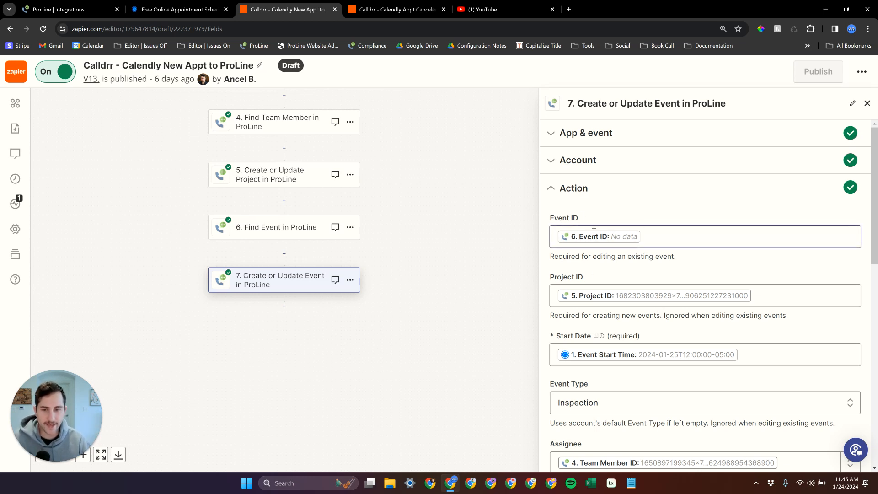
{"action": "scroll", "coordinate": [606, 327], "scroll_direction": "down", "scroll_amount": 2}
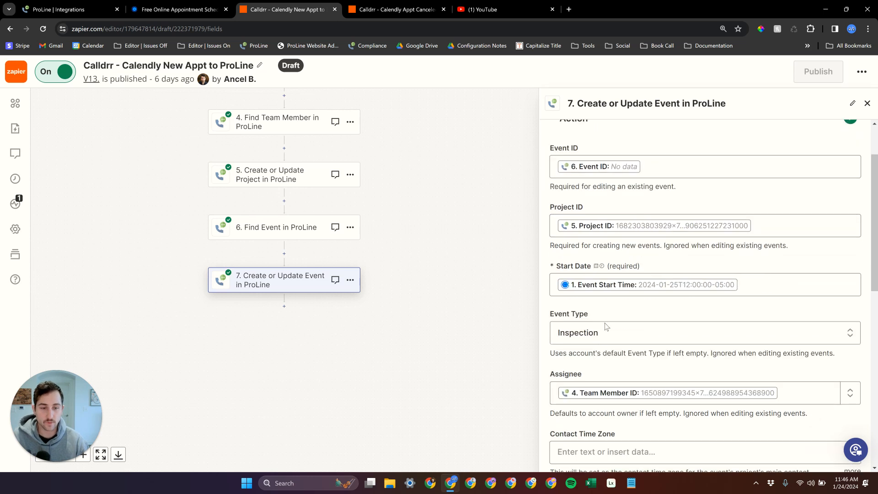
{"action": "scroll", "coordinate": [608, 287], "scroll_direction": "down", "scroll_amount": 3}
{"action": "scroll", "coordinate": [608, 285], "scroll_direction": "down", "scroll_amount": 1}
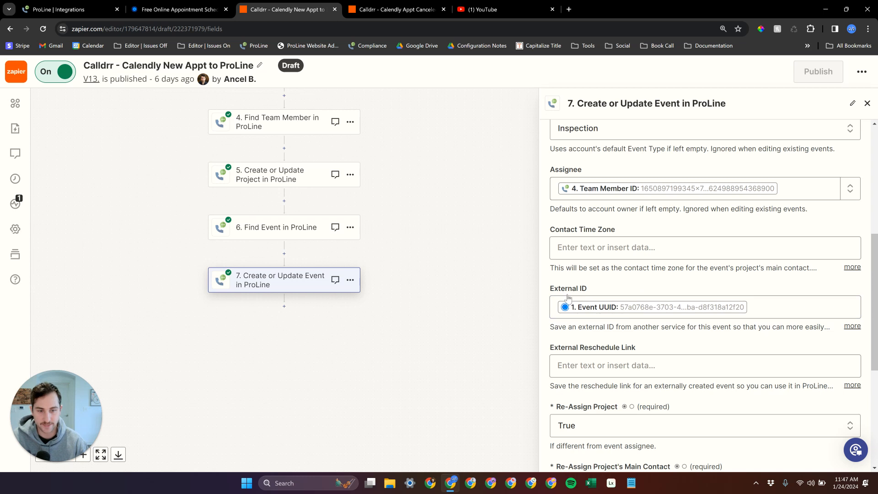
{"action": "scroll", "coordinate": [651, 330], "scroll_direction": "down", "scroll_amount": 1}
{"action": "scroll", "coordinate": [651, 330], "scroll_direction": "down", "scroll_amount": 2}
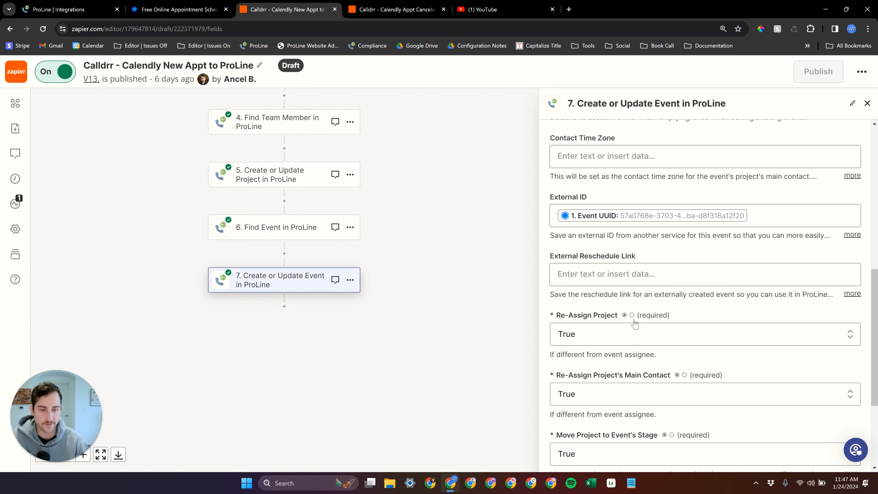
{"action": "scroll", "coordinate": [636, 320], "scroll_direction": "up", "scroll_amount": 4}
{"action": "scroll", "coordinate": [625, 289], "scroll_direction": "up", "scroll_amount": 4}
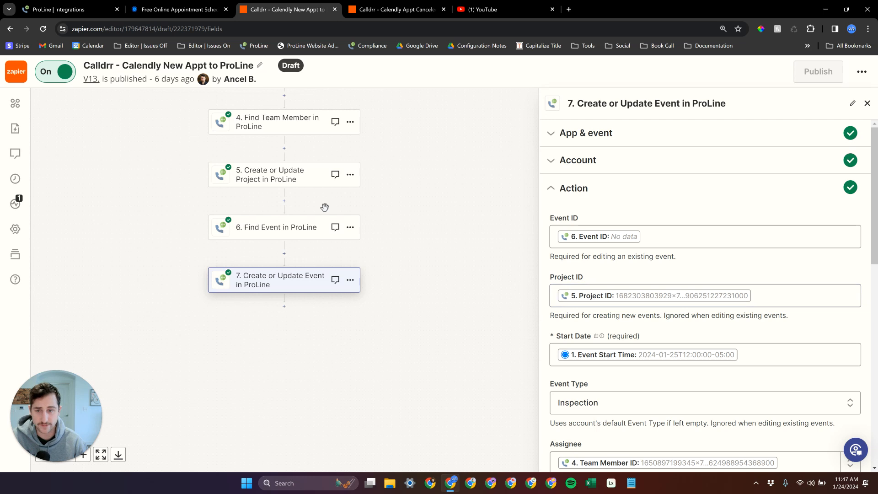
Step: Check the event's Start Date mapping and view the available Event Type options, keeping Inspection selected
{"action": "left_click_drag", "start_coordinate": [406, 202], "coordinate": [429, 241]}
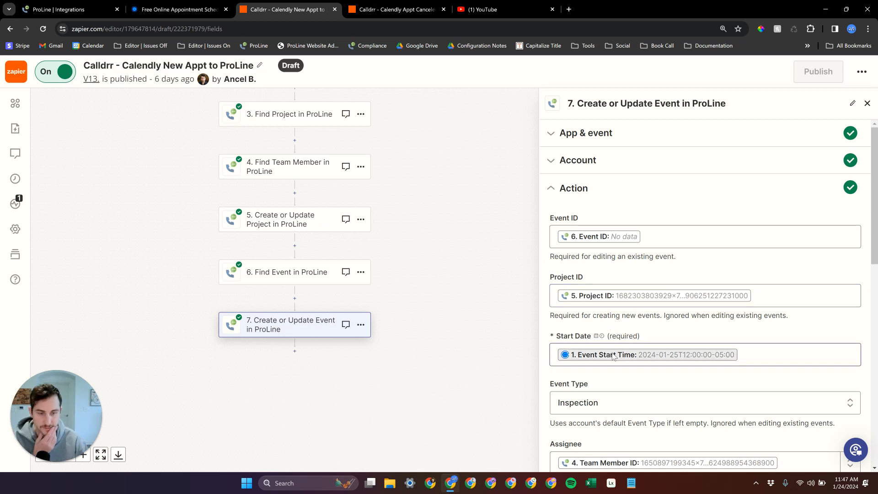
{"action": "scroll", "coordinate": [615, 357], "scroll_direction": "down", "scroll_amount": 1}
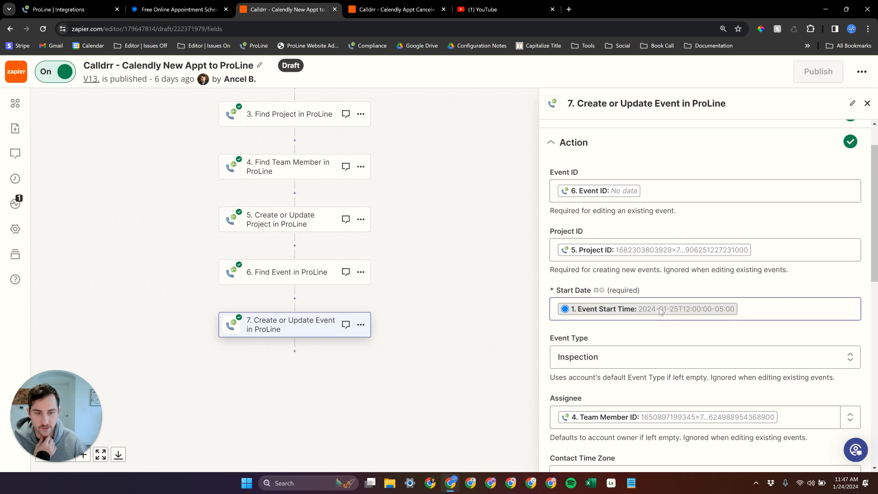
{"action": "scroll", "coordinate": [679, 311], "scroll_direction": "down", "scroll_amount": 2}
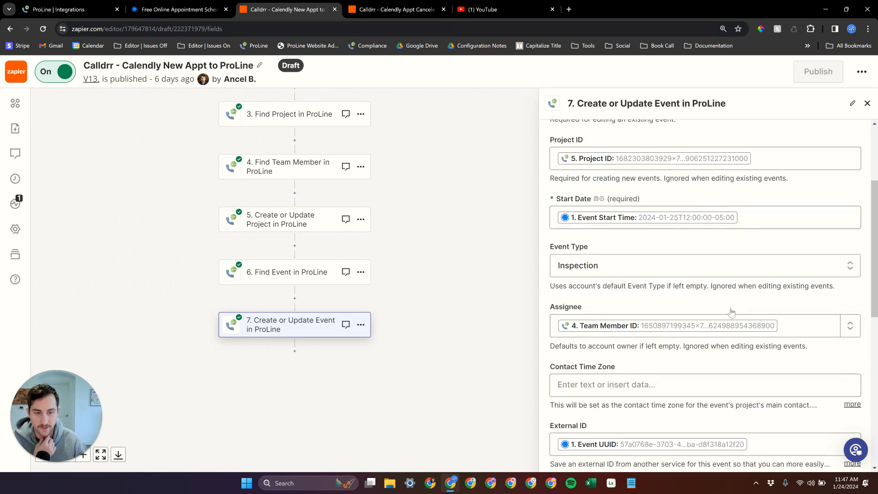
{"action": "left_click", "coordinate": [616, 275]}
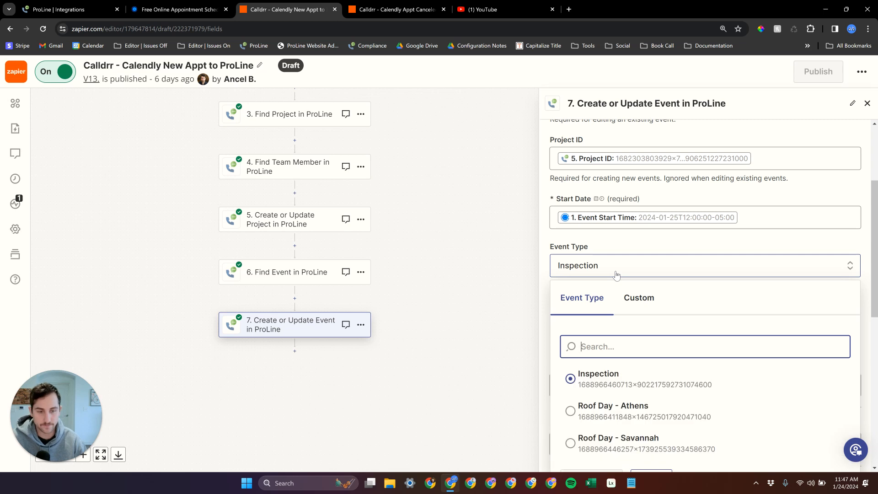
{"action": "scroll", "coordinate": [640, 307], "scroll_direction": "down", "scroll_amount": 2}
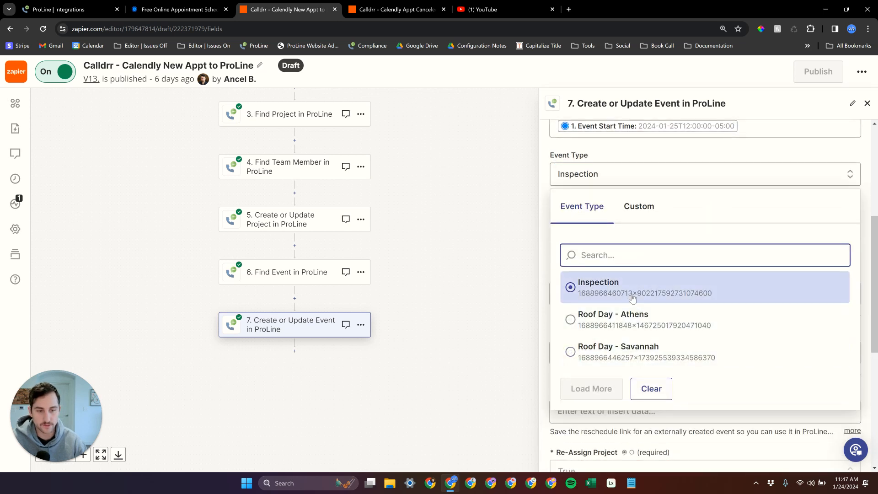
{"action": "left_click", "coordinate": [606, 157]}
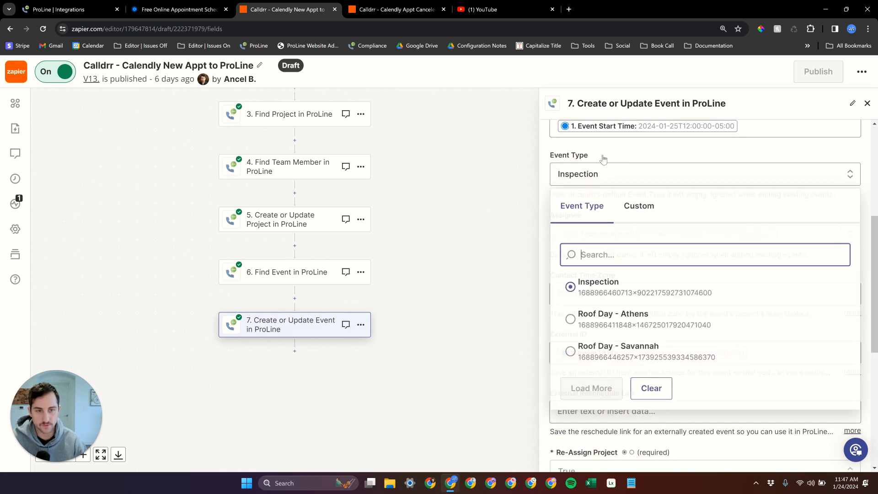
{"action": "left_click", "coordinate": [555, 156]}
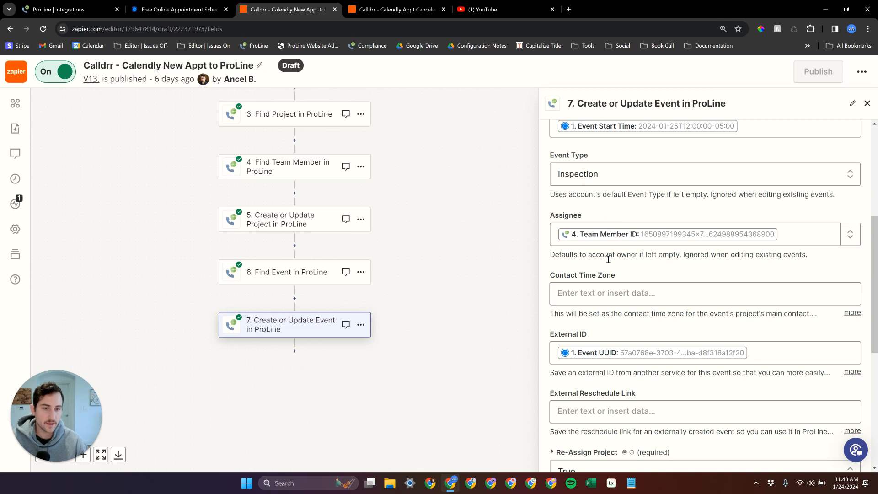
Step: Examine the event's External ID mapping and its project re-assignment, contact re-assignment, stage and campaign settings
{"action": "scroll", "coordinate": [609, 259], "scroll_direction": "down", "scroll_amount": 1}
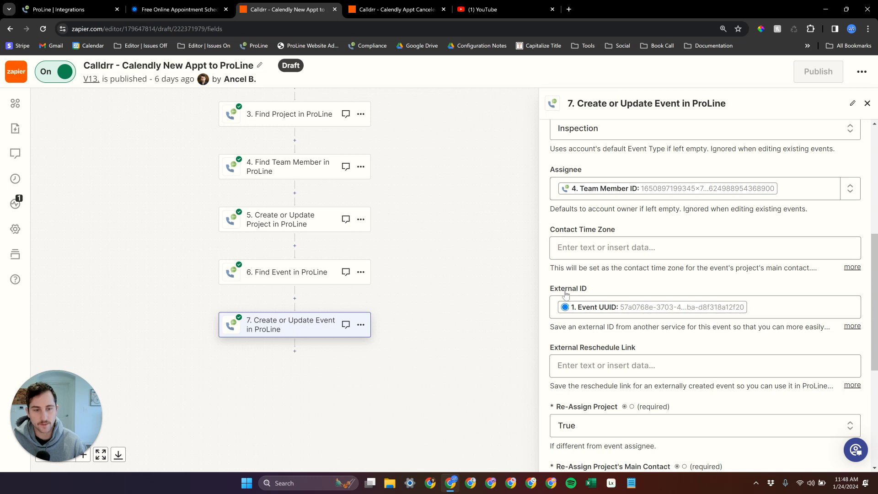
{"action": "scroll", "coordinate": [624, 316], "scroll_direction": "down", "scroll_amount": 2}
{"action": "scroll", "coordinate": [612, 249], "scroll_direction": "down", "scroll_amount": 3}
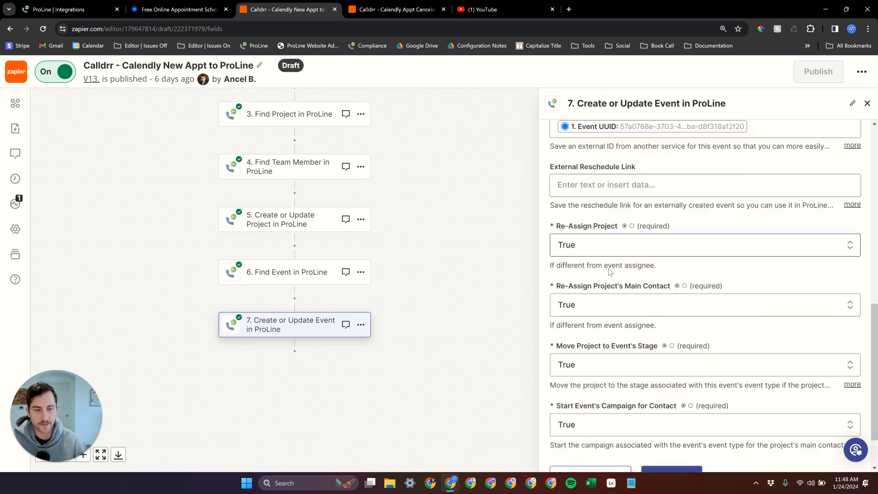
{"action": "scroll", "coordinate": [613, 376], "scroll_direction": "up", "scroll_amount": 1}
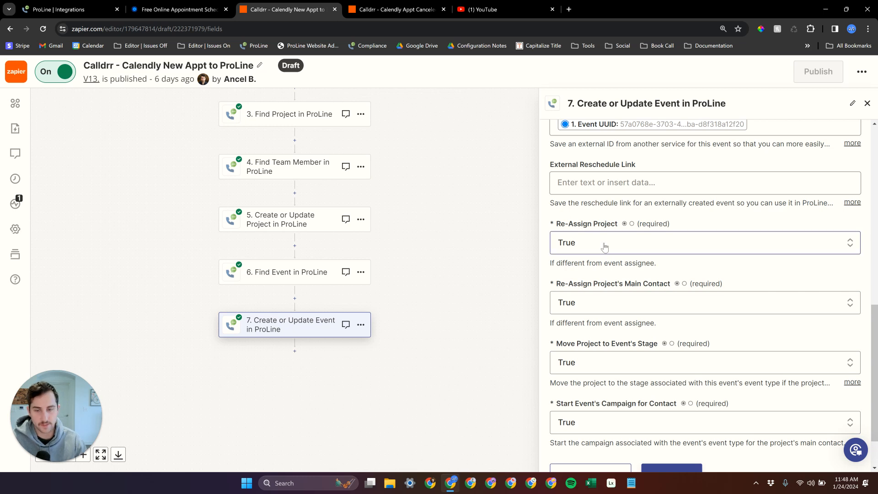
Step: Close the Create or Update Event step's settings and review the Zap's full sequence from trigger to final step
{"action": "scroll", "coordinate": [608, 237], "scroll_direction": "up", "scroll_amount": 6}
{"action": "scroll", "coordinate": [624, 281], "scroll_direction": "up", "scroll_amount": 2}
{"action": "scroll", "coordinate": [457, 298], "scroll_direction": "up", "scroll_amount": 3}
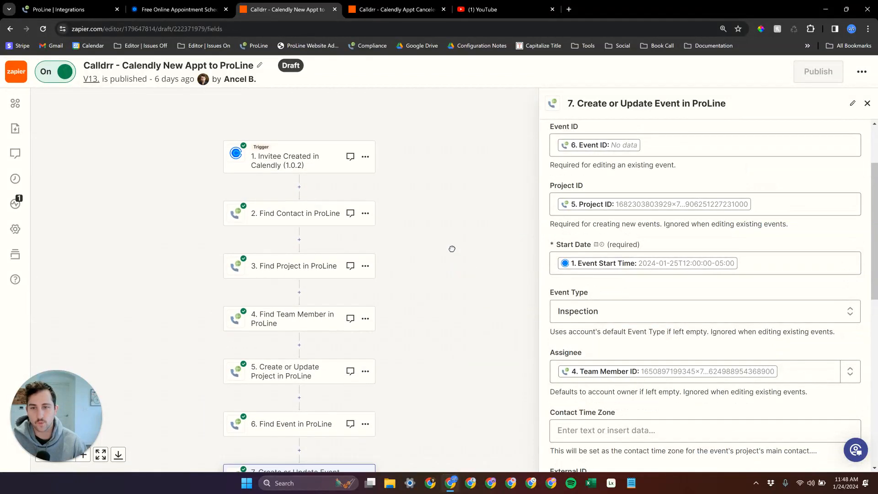
{"action": "left_click_drag", "start_coordinate": [452, 267], "coordinate": [442, 224]}
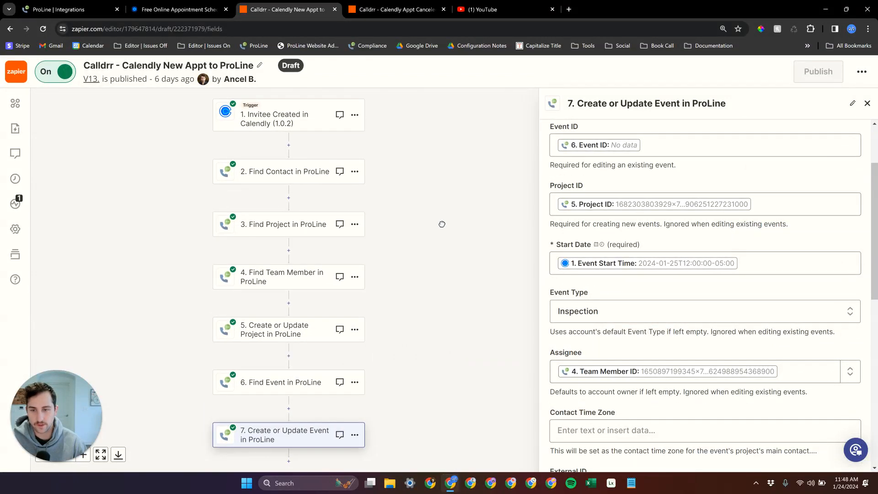
{"action": "left_click", "coordinate": [867, 105]}
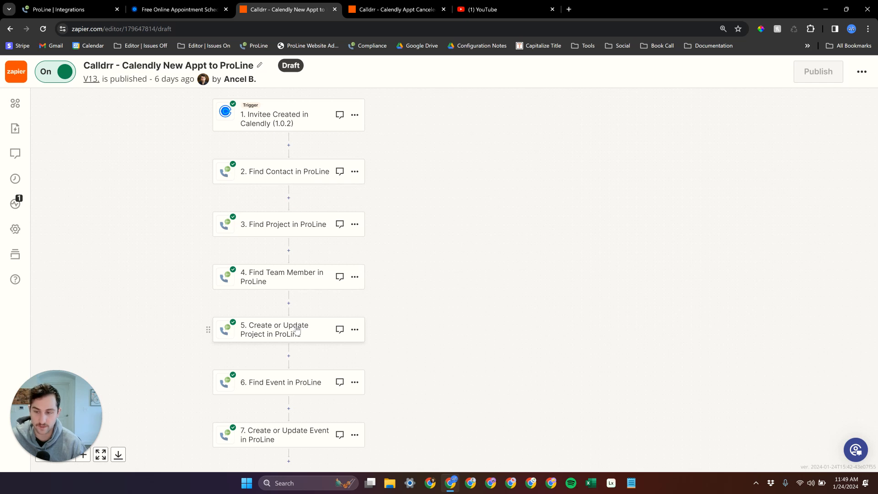
{"action": "scroll", "coordinate": [293, 265], "scroll_direction": "down", "scroll_amount": 1}
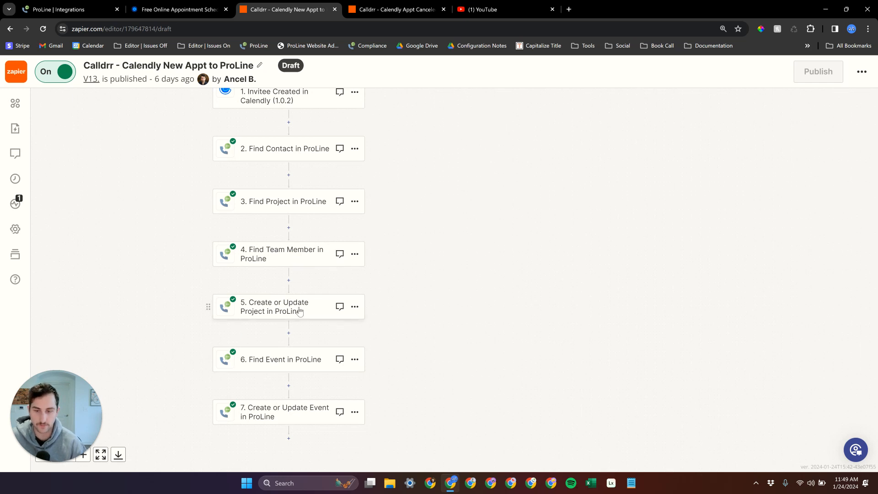
{"action": "scroll", "coordinate": [390, 348], "scroll_direction": "right", "scroll_amount": 2}
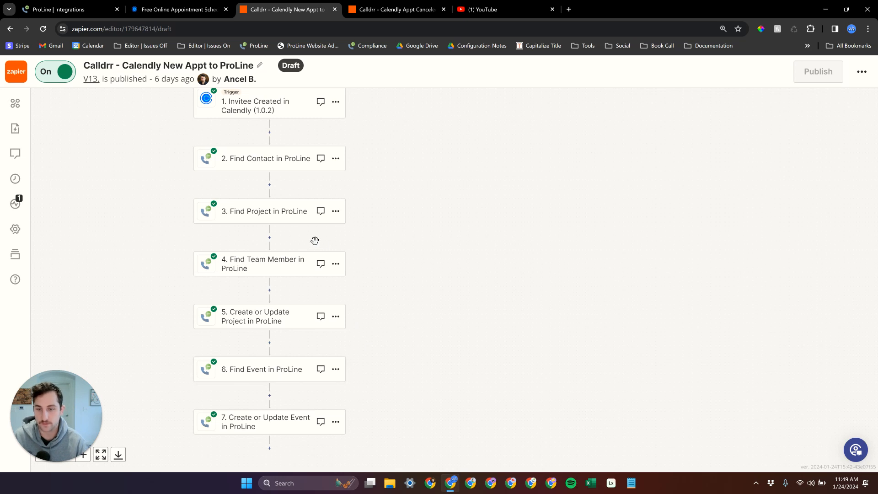
Step: Switch to the Calendly Appt Canceled Zap and examine the details of its Find Event and Cancel Event steps
{"action": "scroll", "coordinate": [367, 225], "scroll_direction": "right", "scroll_amount": 2}
{"action": "scroll", "coordinate": [366, 225], "scroll_direction": "up", "scroll_amount": 1}
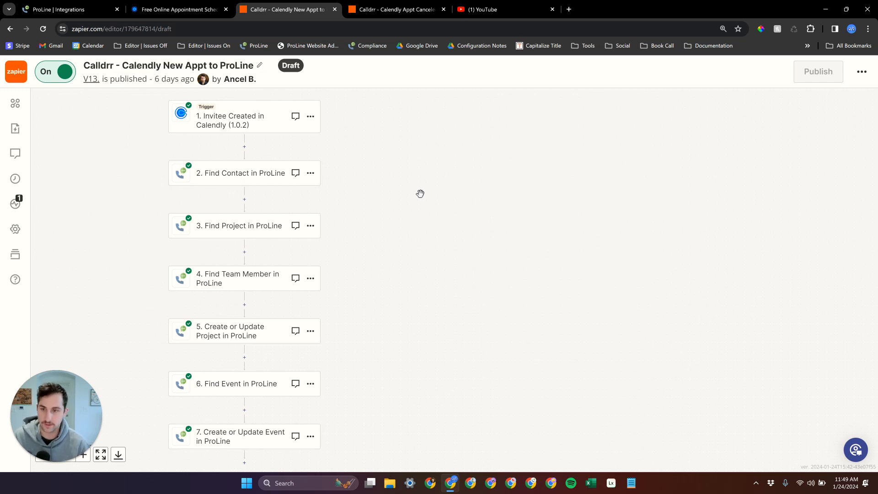
{"action": "left_click", "coordinate": [406, 4]}
{"action": "left_click_drag", "start_coordinate": [410, 150], "coordinate": [304, 139]}
{"action": "left_click", "coordinate": [320, 286]}
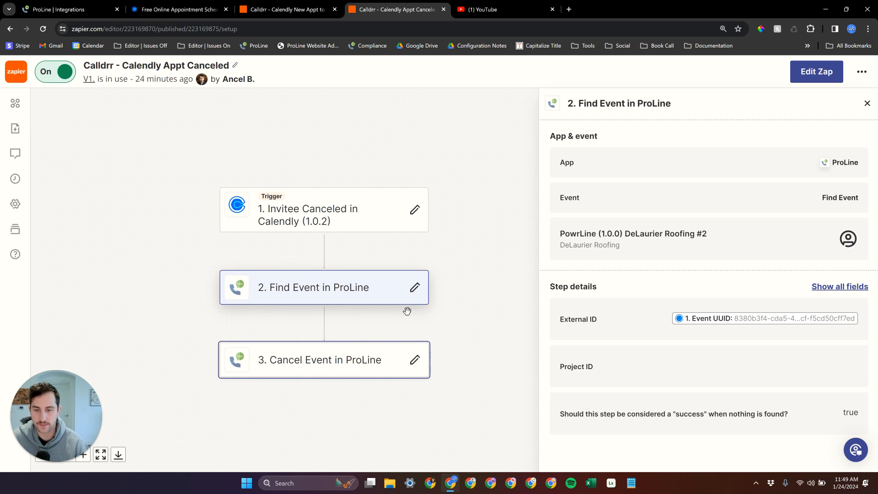
{"action": "scroll", "coordinate": [410, 334], "scroll_direction": "down", "scroll_amount": 1}
{"action": "left_click", "coordinate": [355, 314]}
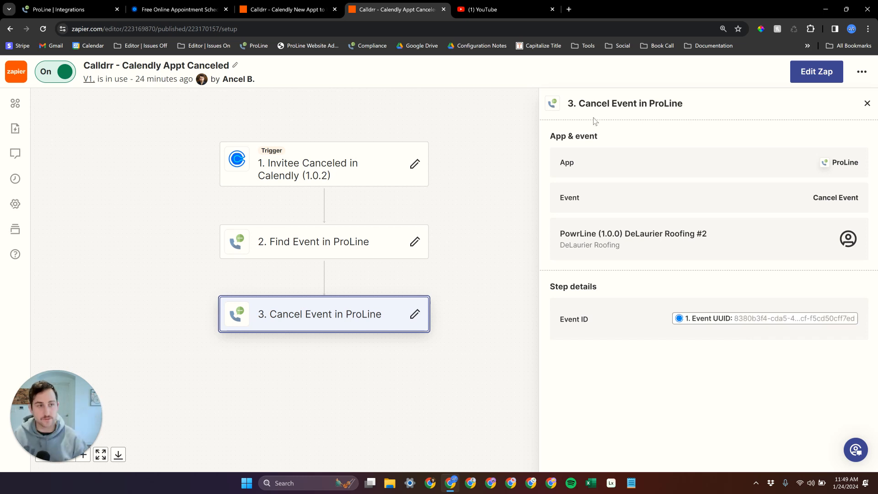
Step: Edit the Zap and replace the Cancel Event step's Event ID mapping with the Event ID from the Find Event step
{"action": "left_click", "coordinate": [817, 73]}
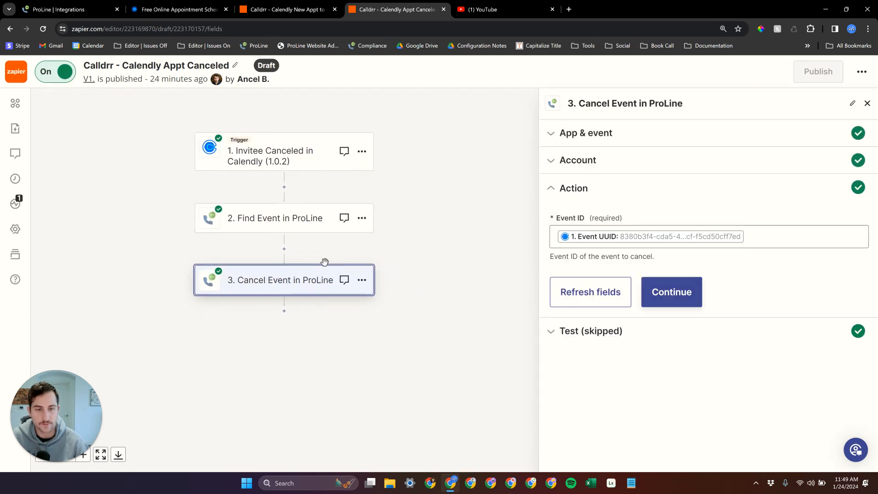
{"action": "left_click", "coordinate": [768, 239]}
{"action": "key", "text": "BackSpace"}
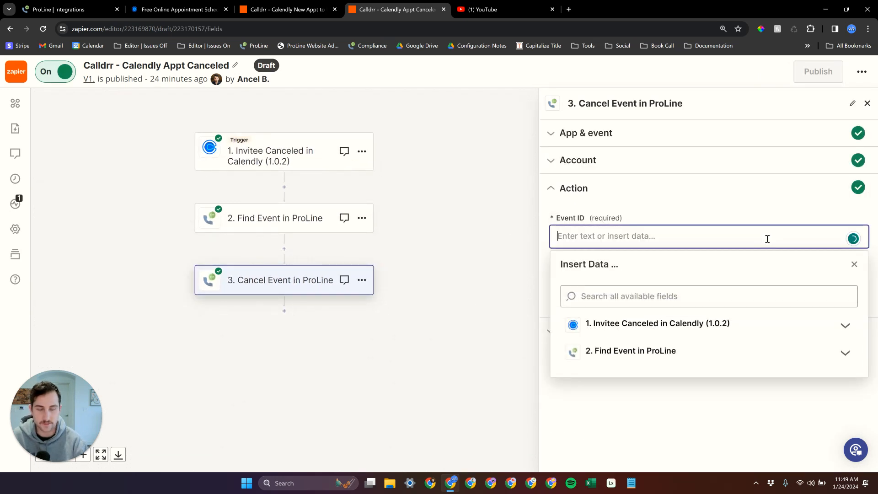
{"action": "left_click", "coordinate": [610, 352]}
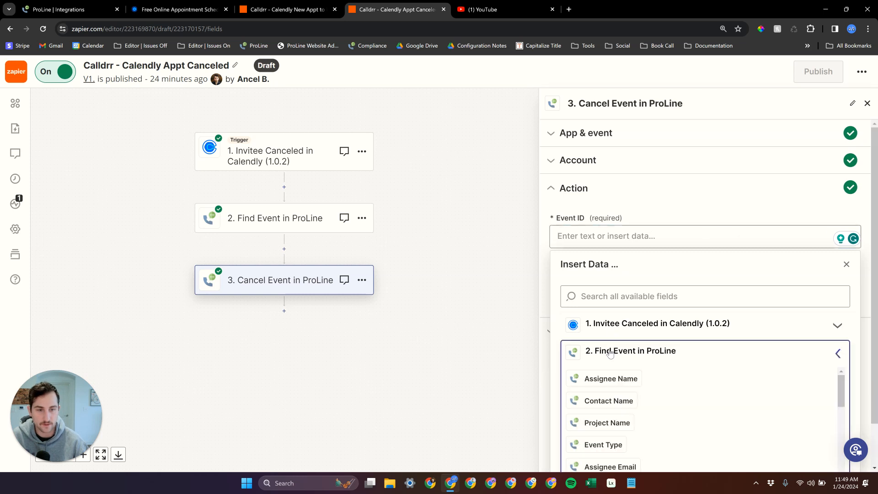
{"action": "scroll", "coordinate": [603, 360], "scroll_direction": "down", "scroll_amount": 1}
{"action": "scroll", "coordinate": [603, 360], "scroll_direction": "down", "scroll_amount": 5}
{"action": "scroll", "coordinate": [631, 360], "scroll_direction": "down", "scroll_amount": 1}
{"action": "left_click", "coordinate": [603, 346]}
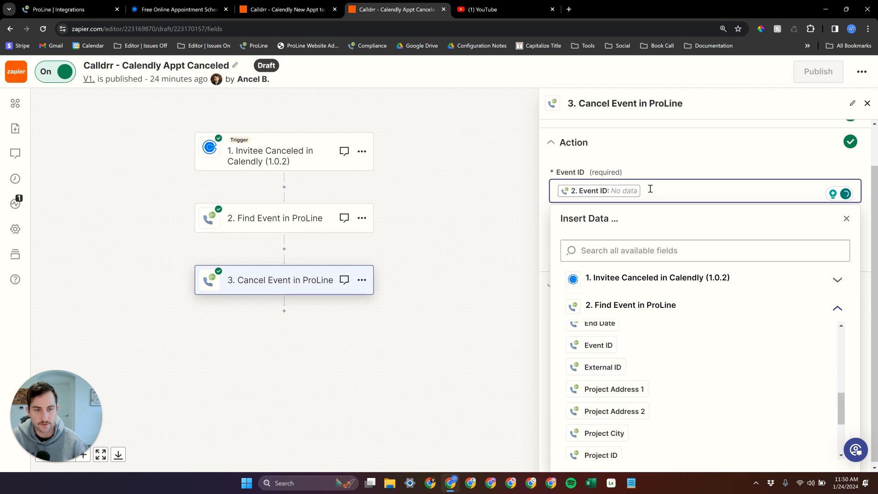
{"action": "left_click", "coordinate": [678, 165]}
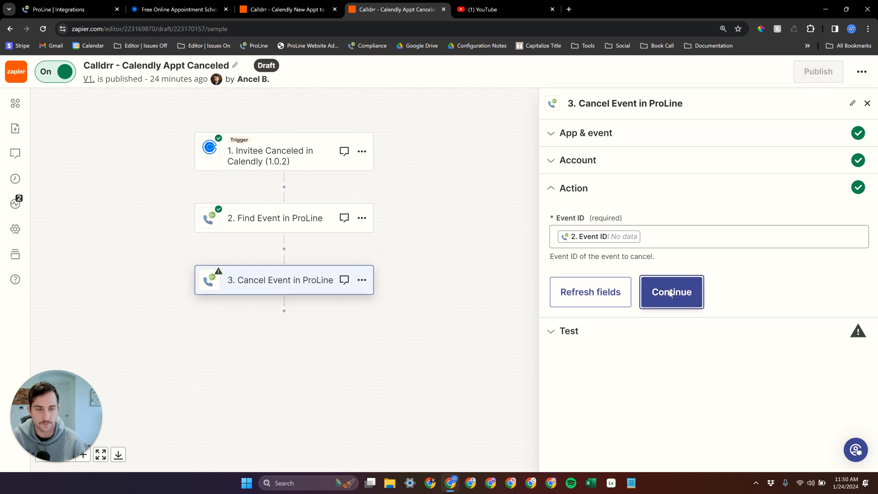
Step: Continue past the Cancel Event action fields, skip the step's test and close its settings
{"action": "left_click", "coordinate": [668, 292]}
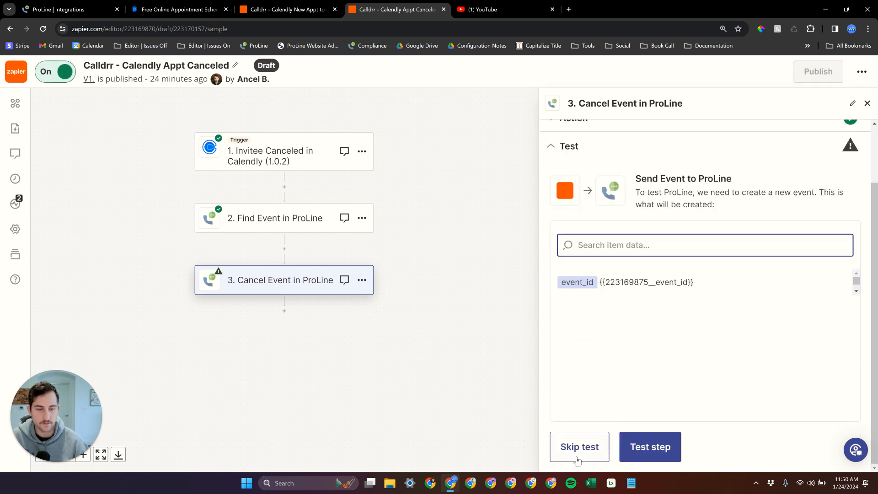
{"action": "left_click", "coordinate": [580, 460]}
{"action": "left_click", "coordinate": [480, 293]}
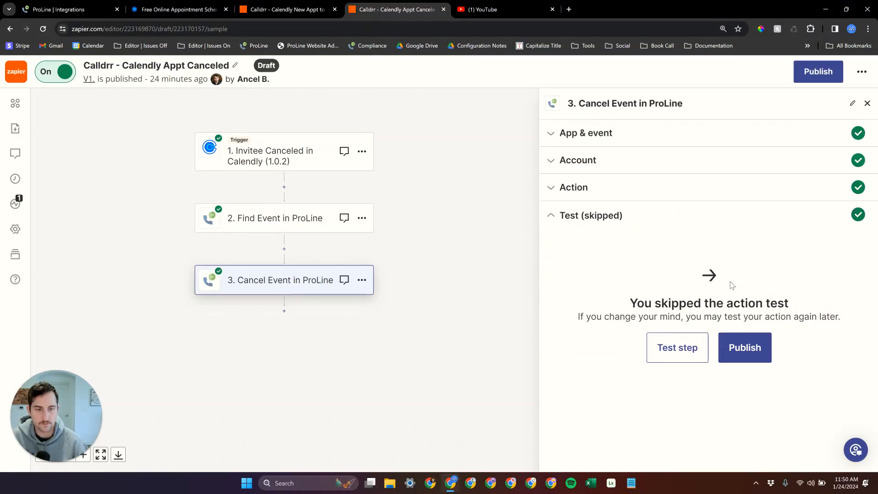
{"action": "left_click", "coordinate": [868, 104]}
Step: Review the Find Event step's search fields and the Cancel Event step's Event ID mapping
{"action": "left_click", "coordinate": [320, 220]}
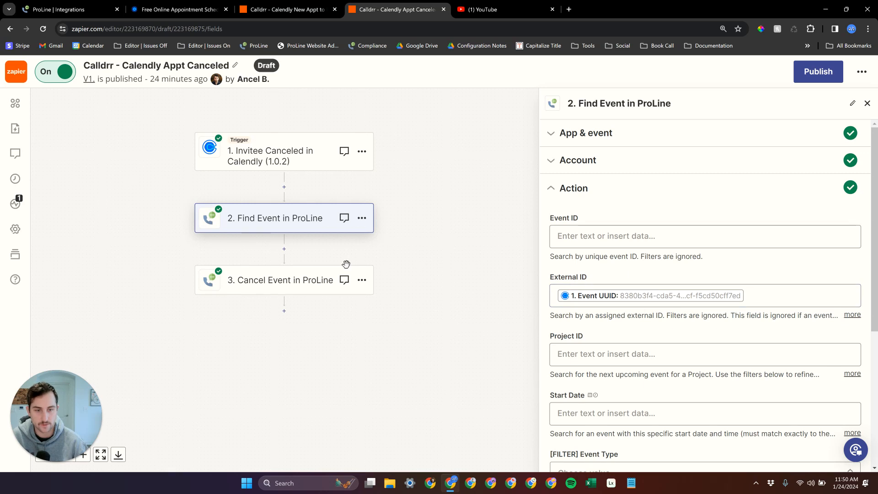
{"action": "left_click", "coordinate": [269, 283]}
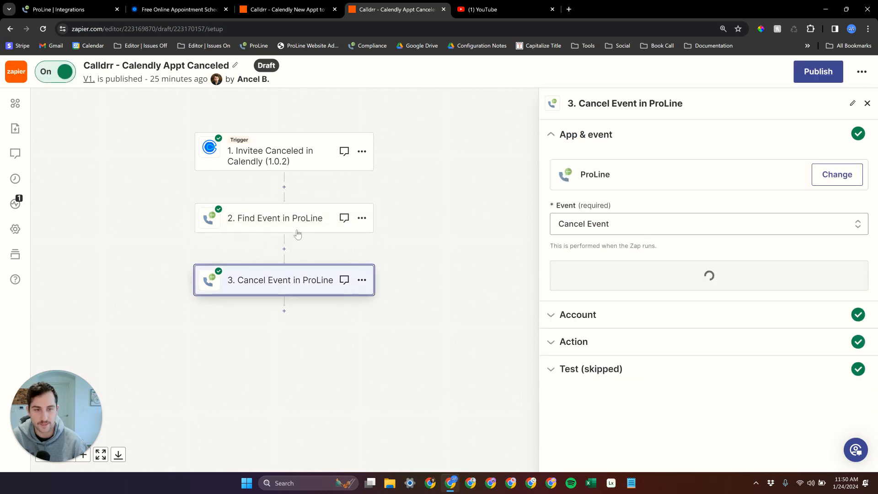
{"action": "left_click", "coordinate": [631, 342]}
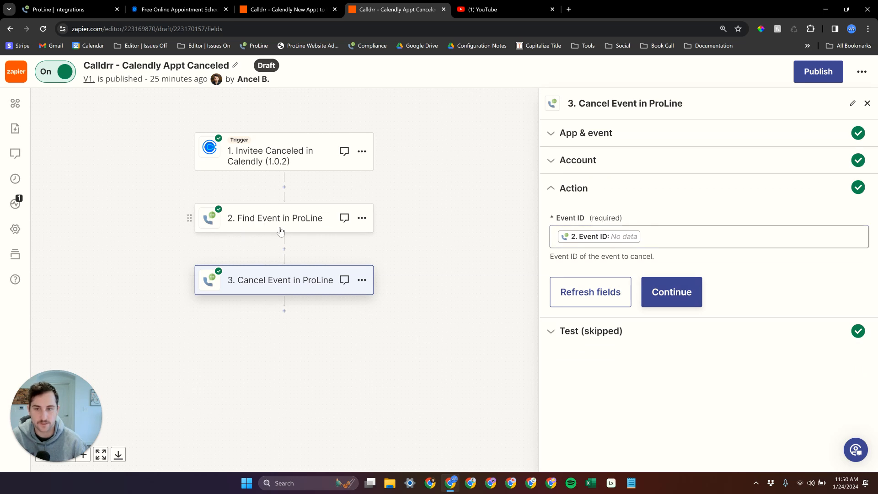
Step: Publish the edited Calendly Appt Canceled Zap and dismiss the publication notice
{"action": "left_click", "coordinate": [819, 71]}
{"action": "left_click", "coordinate": [475, 314]}
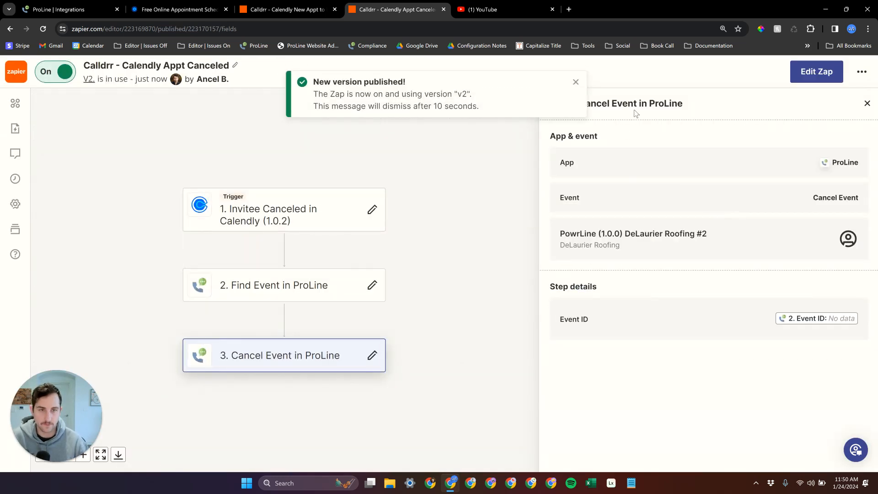
{"action": "left_click", "coordinate": [573, 82]}
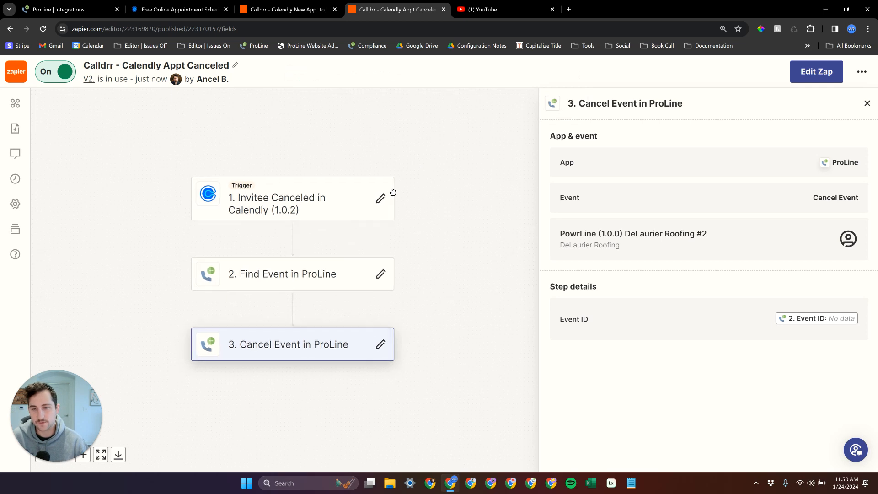
{"action": "left_click_drag", "start_coordinate": [423, 166], "coordinate": [397, 152]}
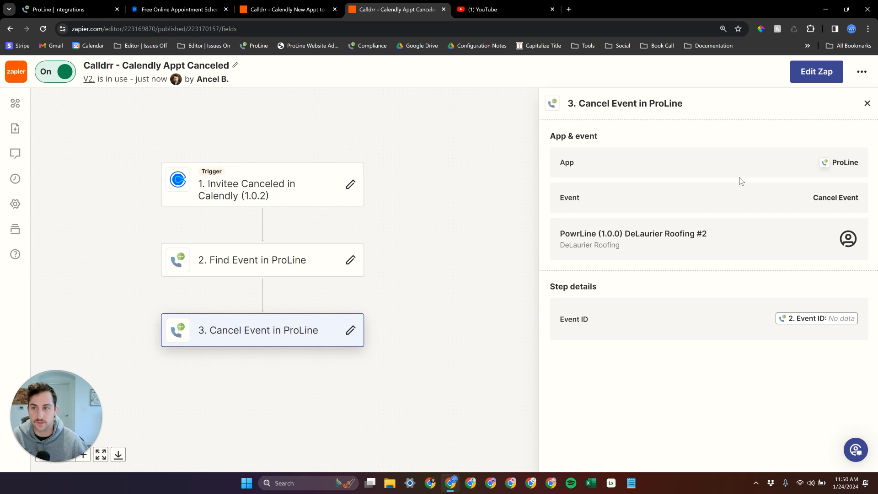
{"action": "left_click_drag", "start_coordinate": [362, 136], "coordinate": [389, 139]}
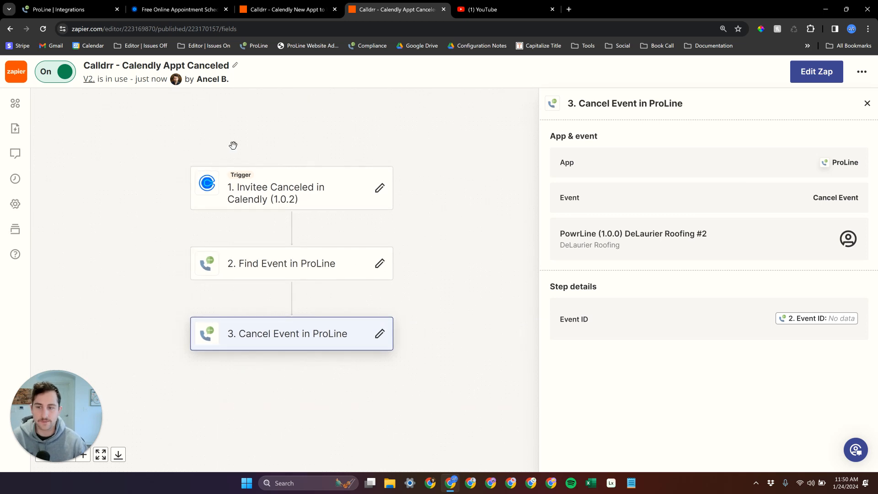